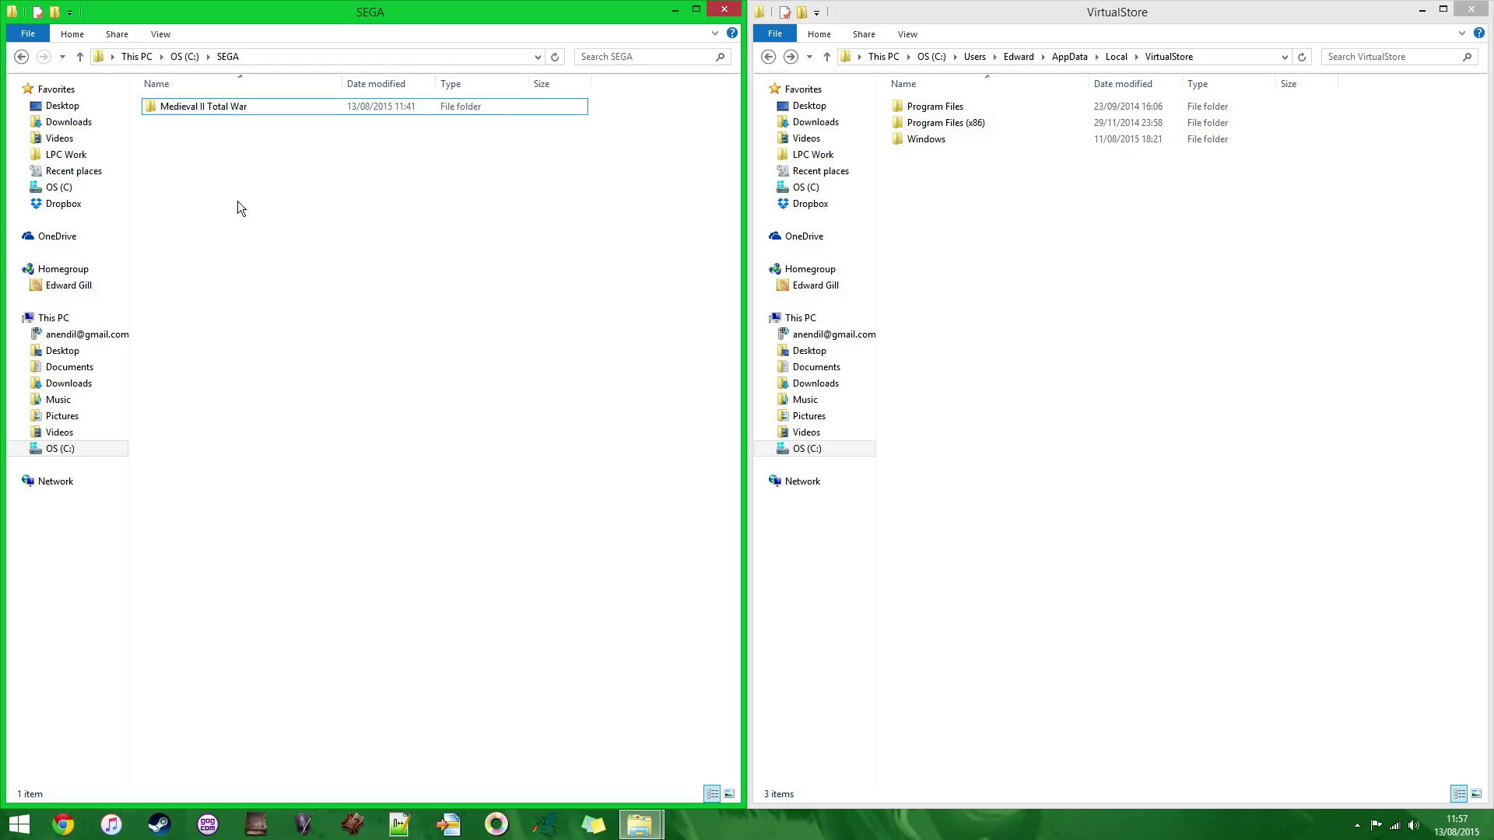
Inspect VirtualStore's Program Files (x86) and Program Files folders, returning to VirtualStore after each
left_click(1114, 368)
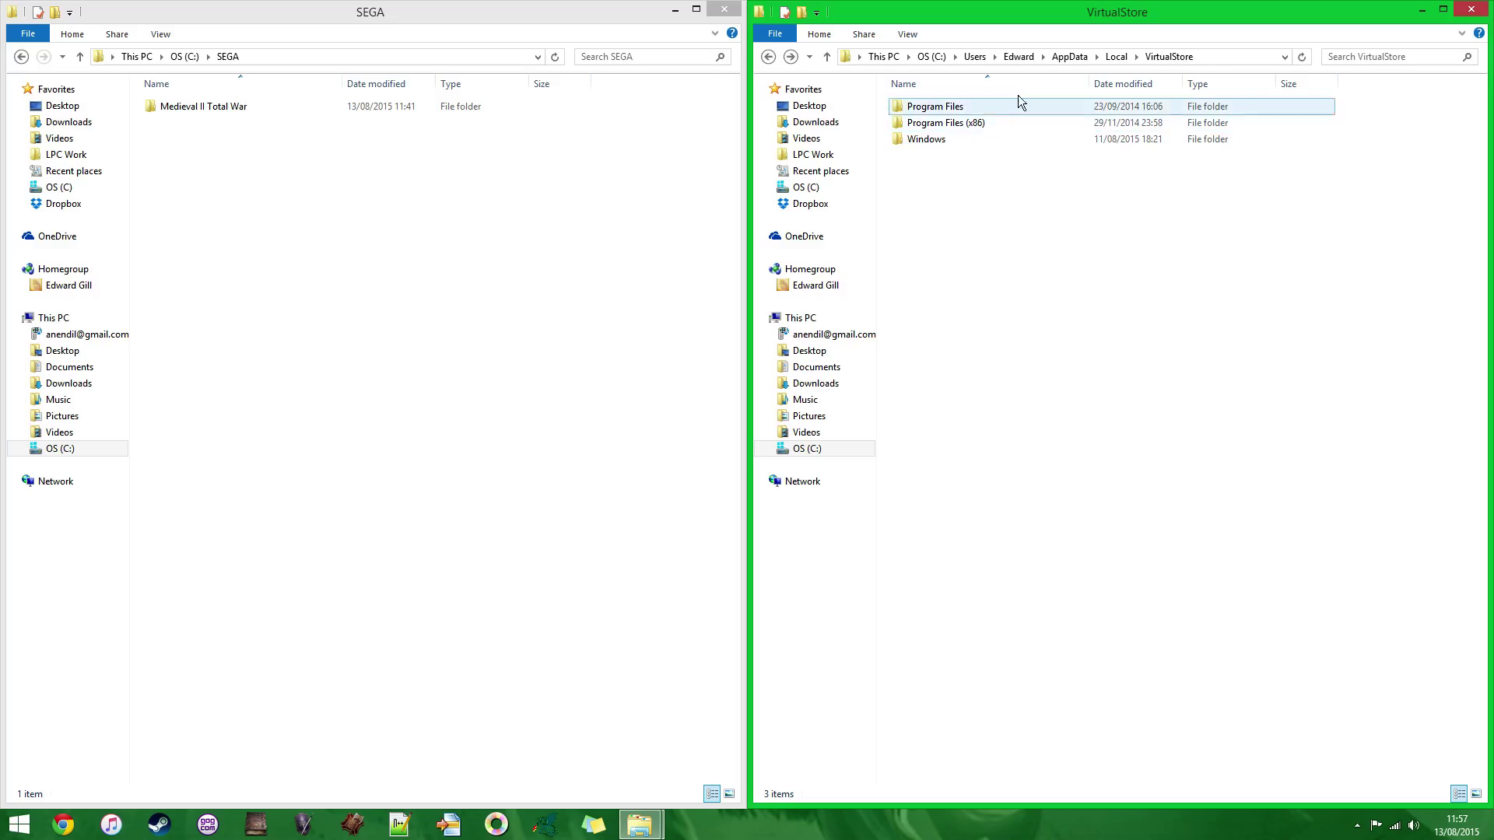
double_click(941, 123)
key("alt+Left")
double_click(945, 106)
key("alt+Left")
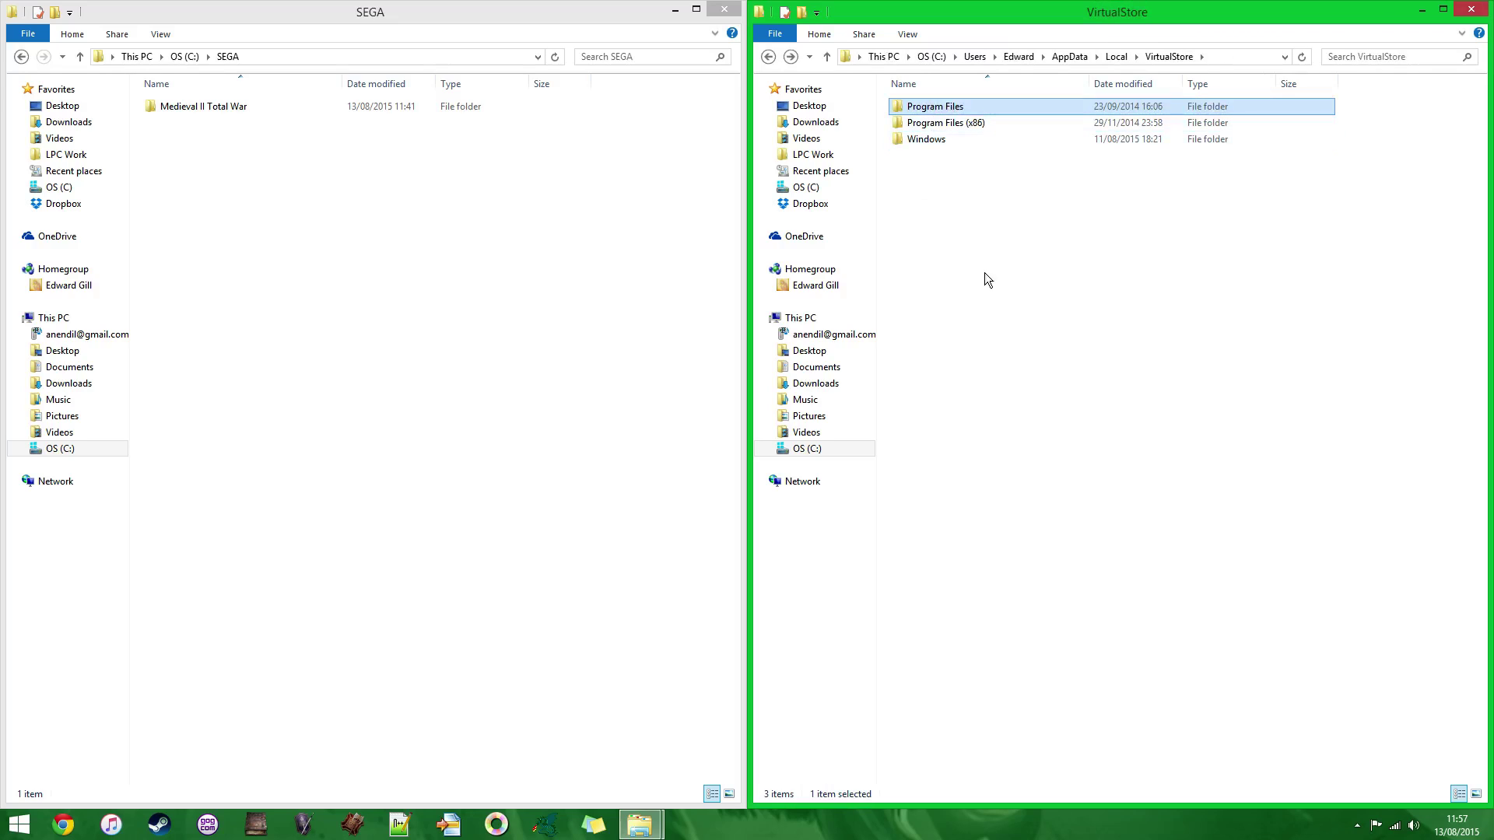
left_click(991, 277)
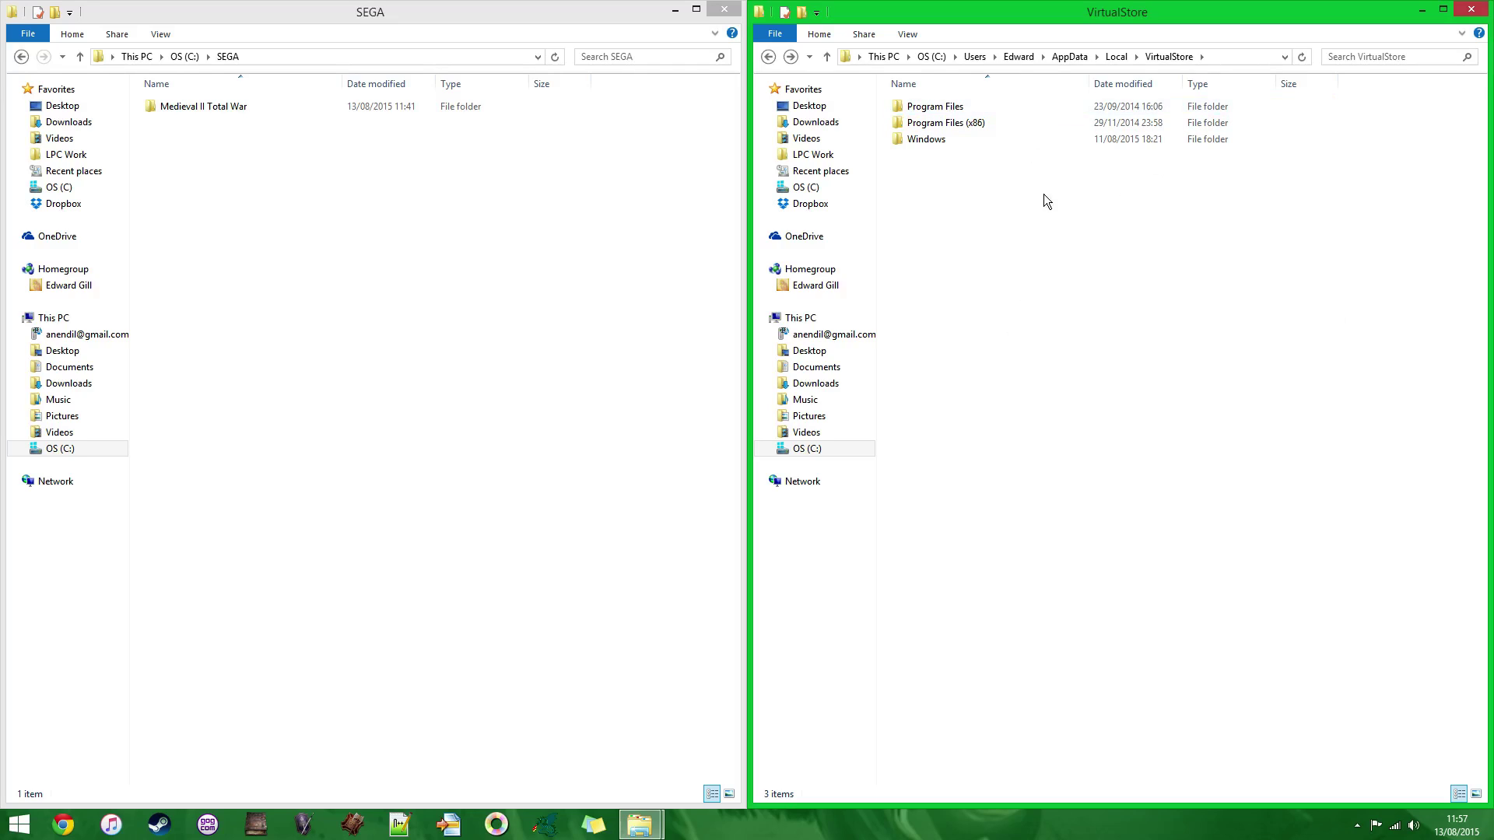
left_click(1441, 9)
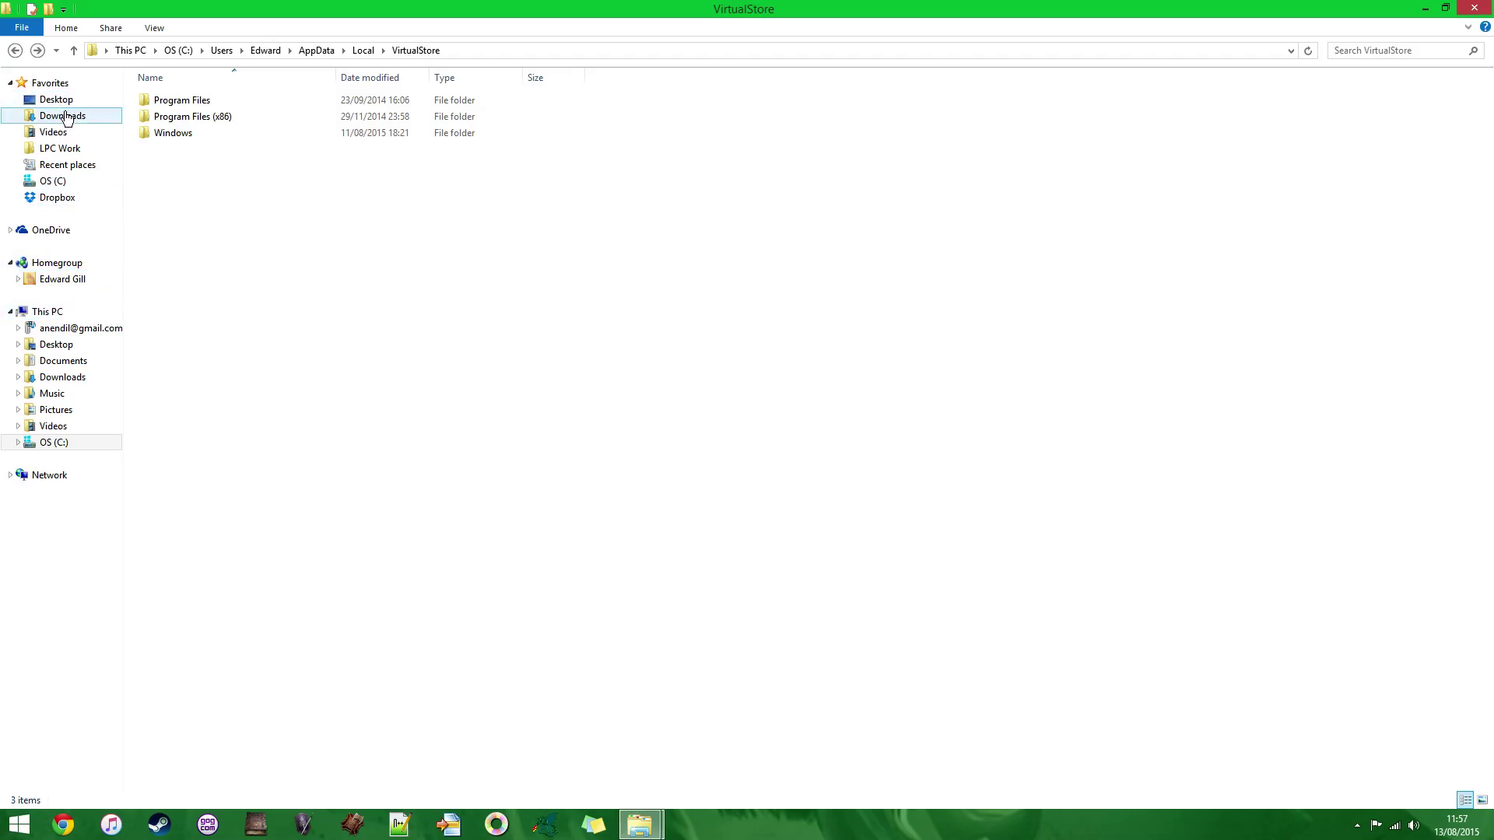
left_click(64, 361)
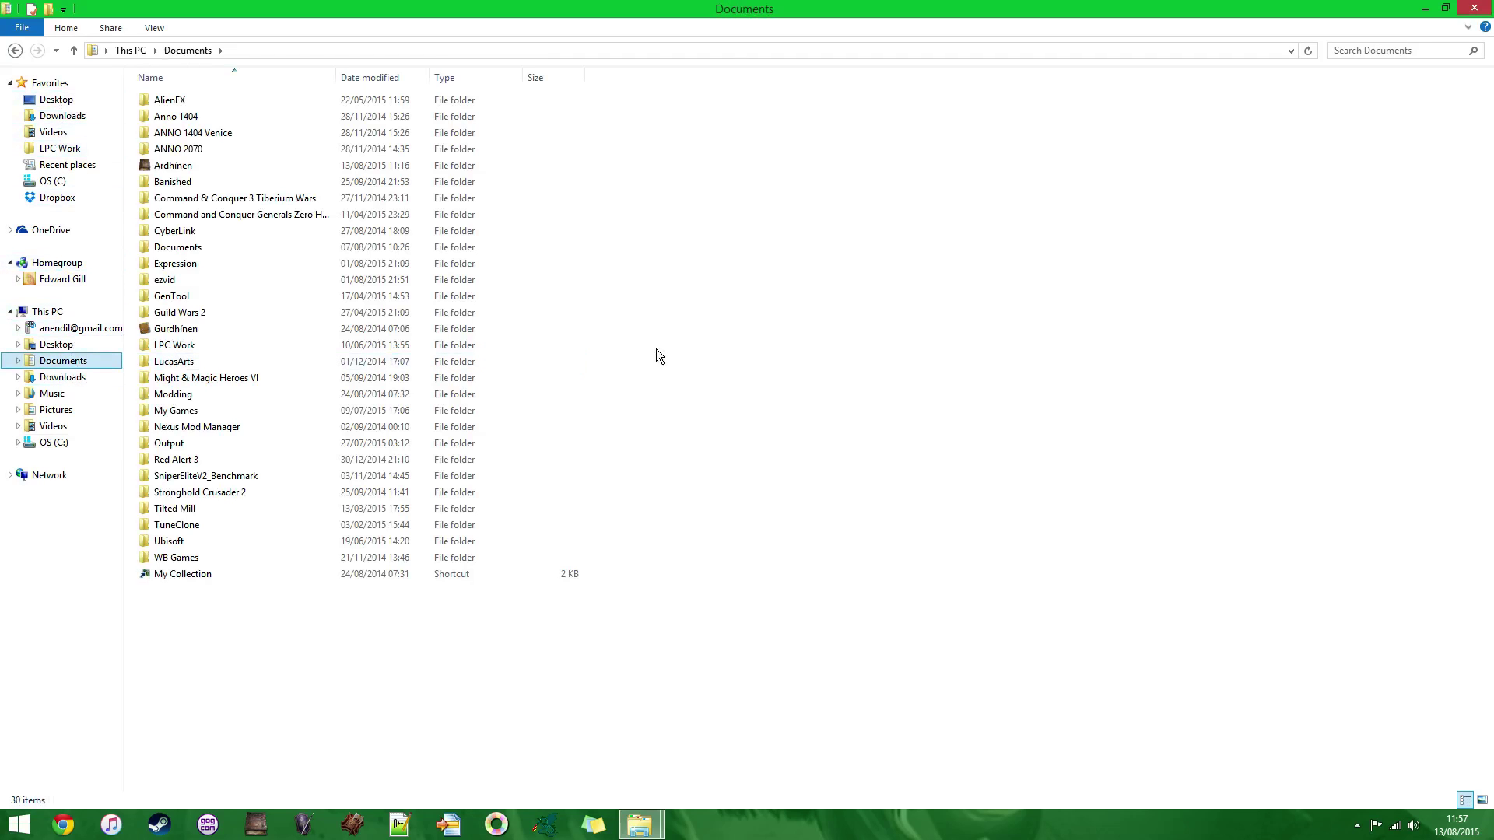
left_click(51, 445)
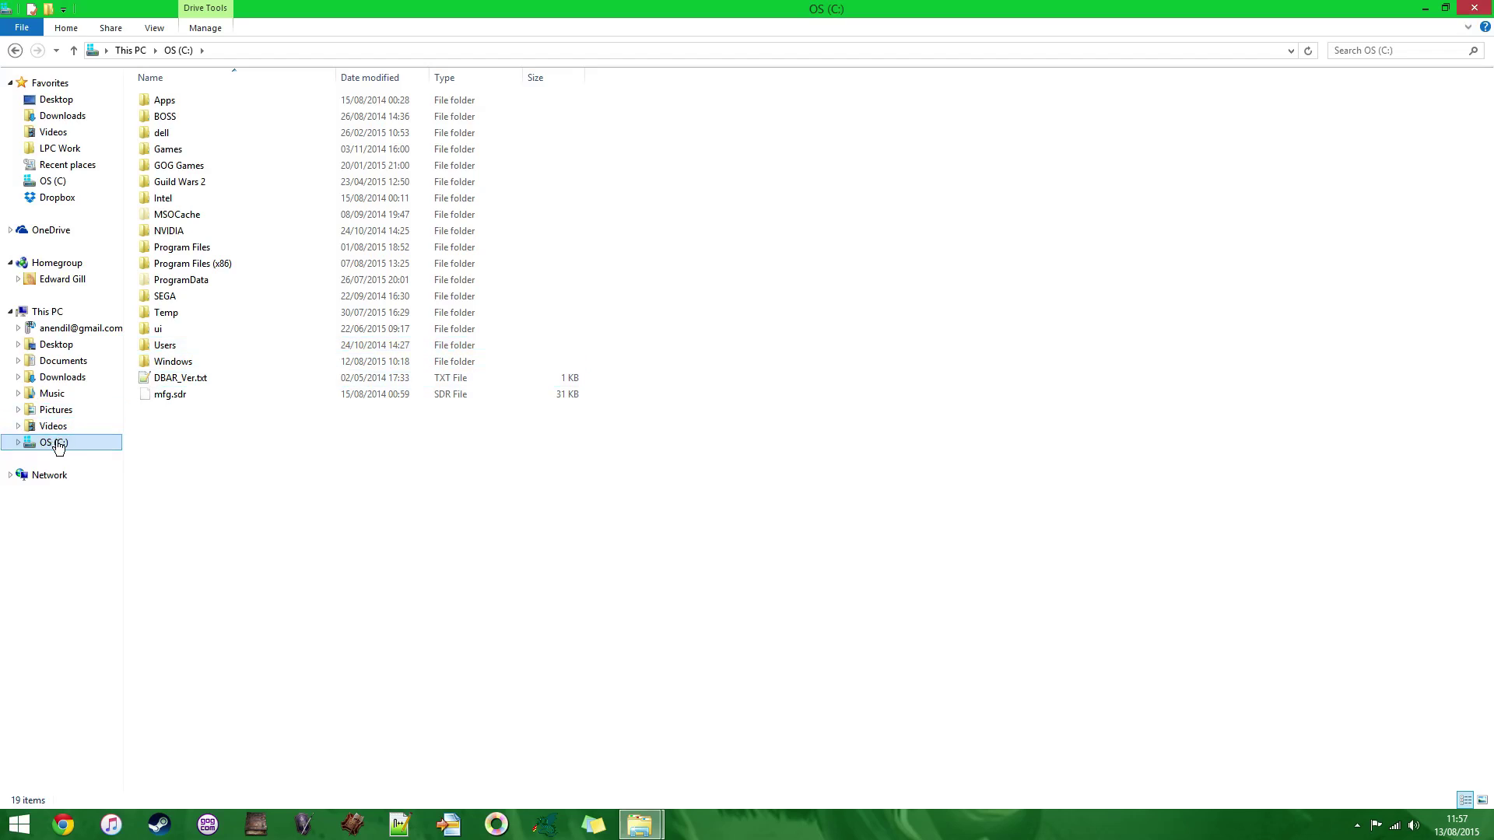
double_click(175, 347)
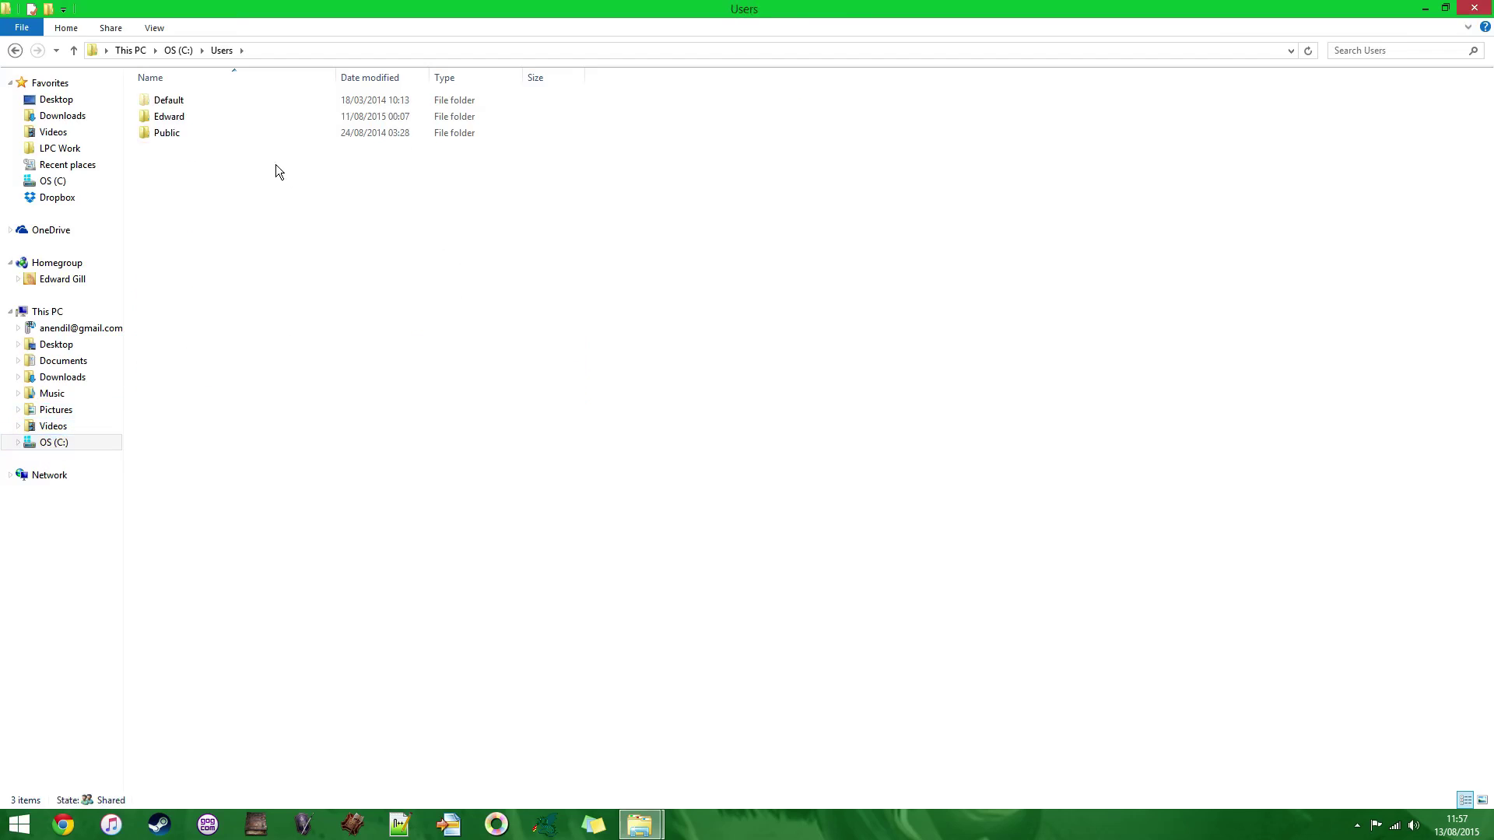
double_click(193, 115)
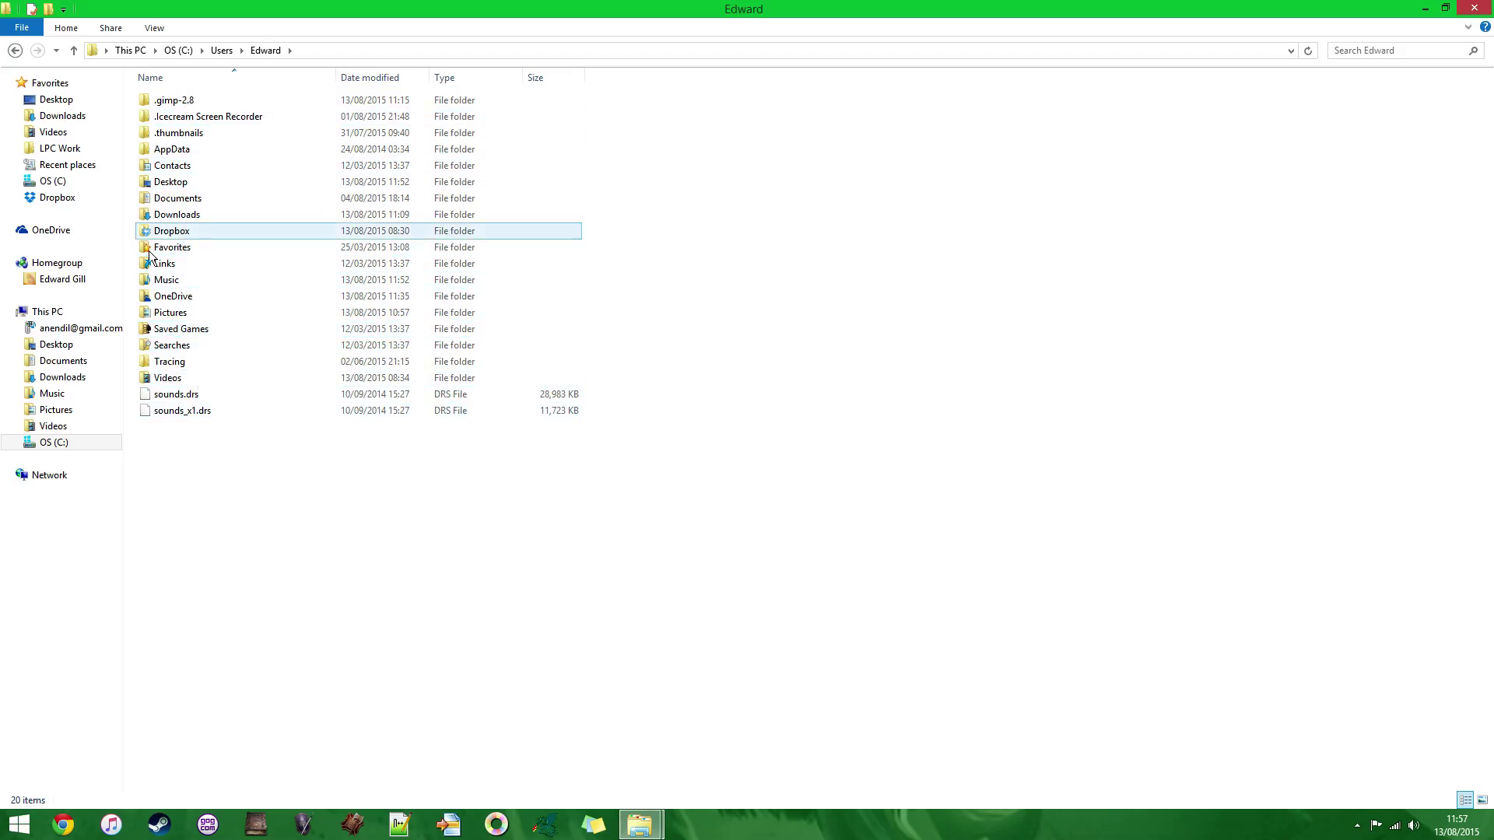
double_click(174, 154)
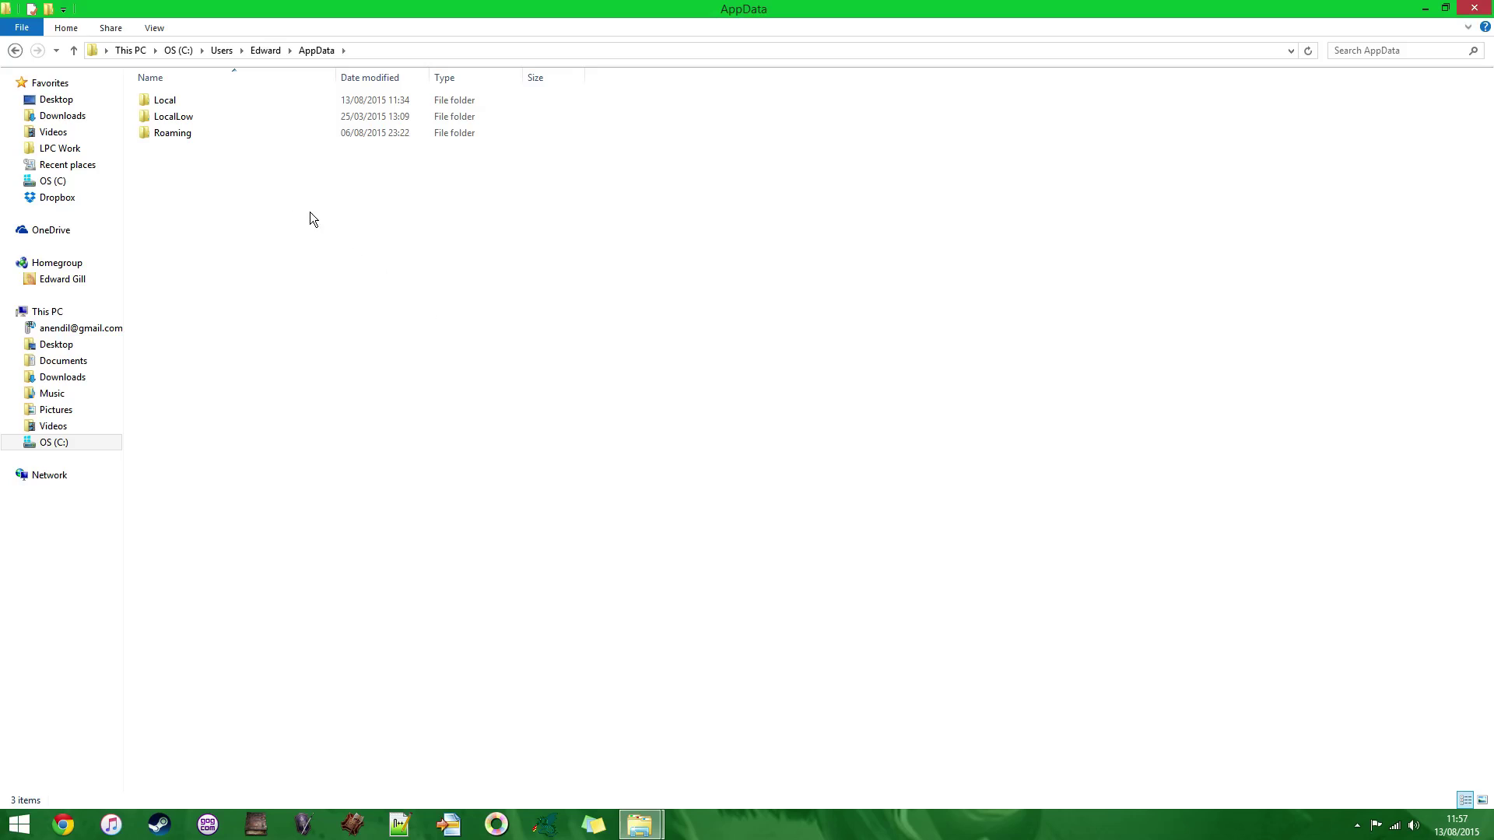
double_click(175, 105)
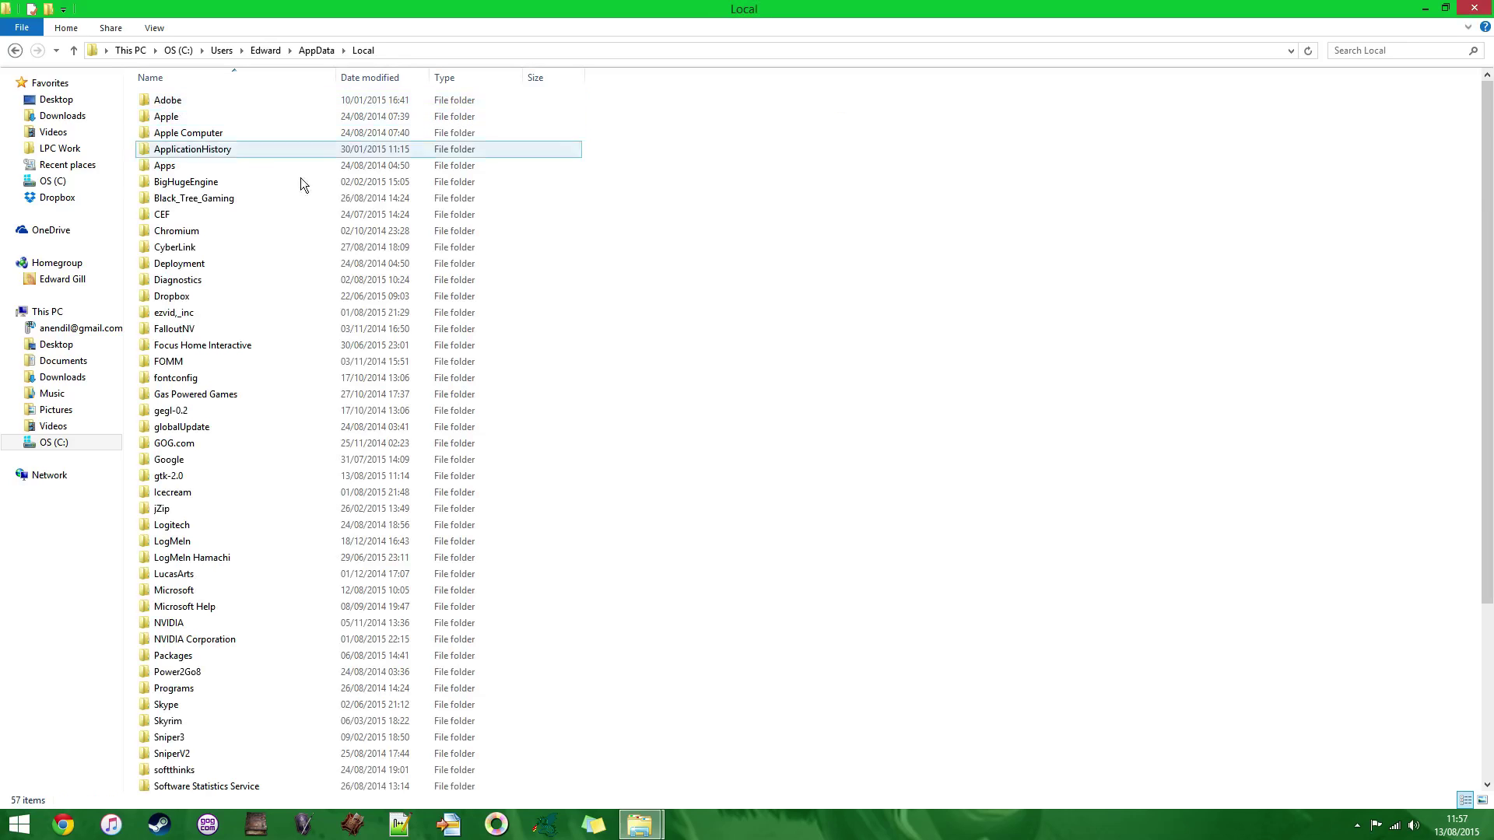
scroll(282, 203, "down", 5)
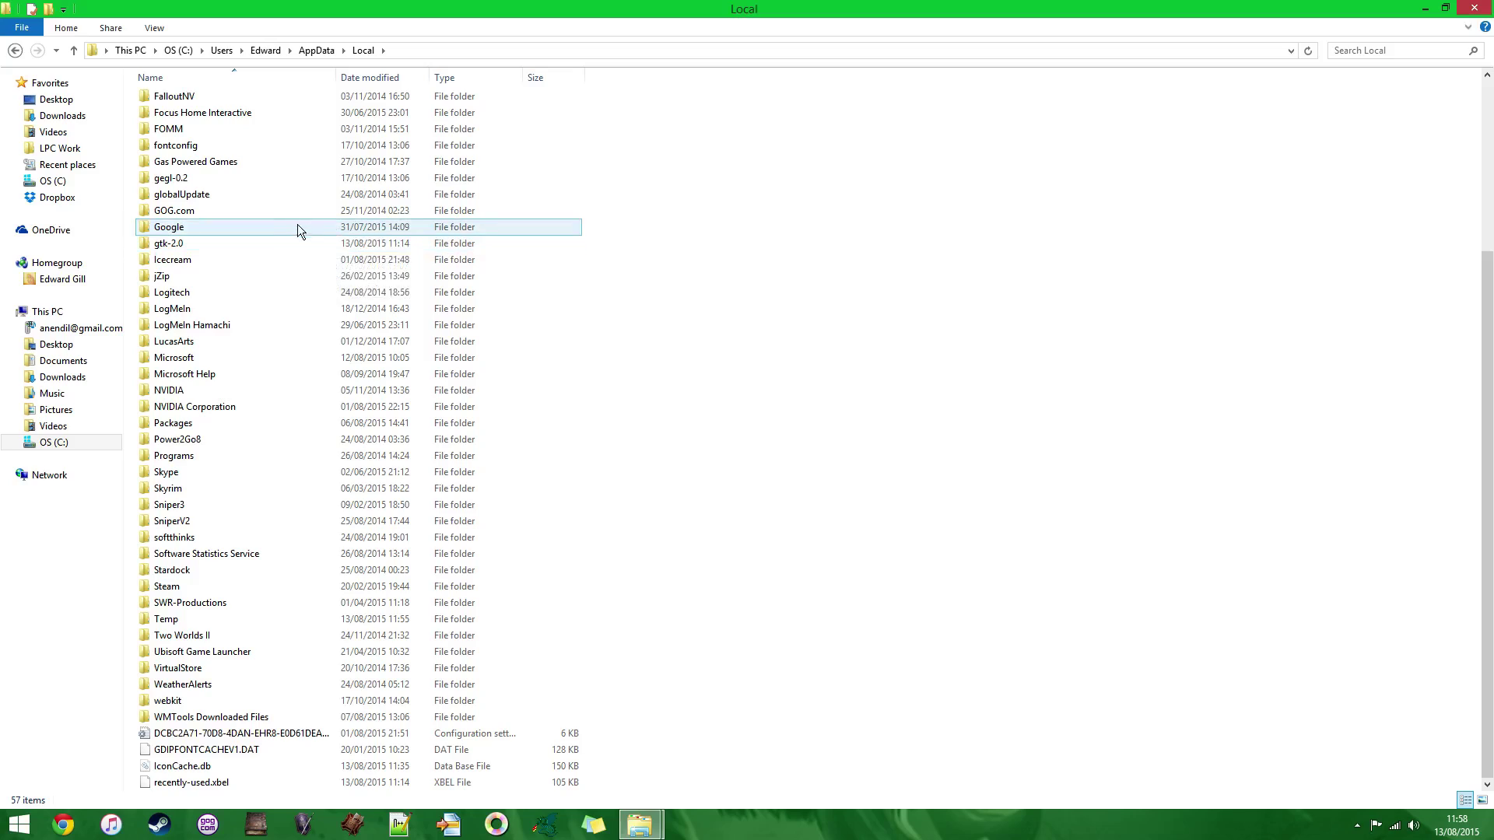
double_click(168, 671)
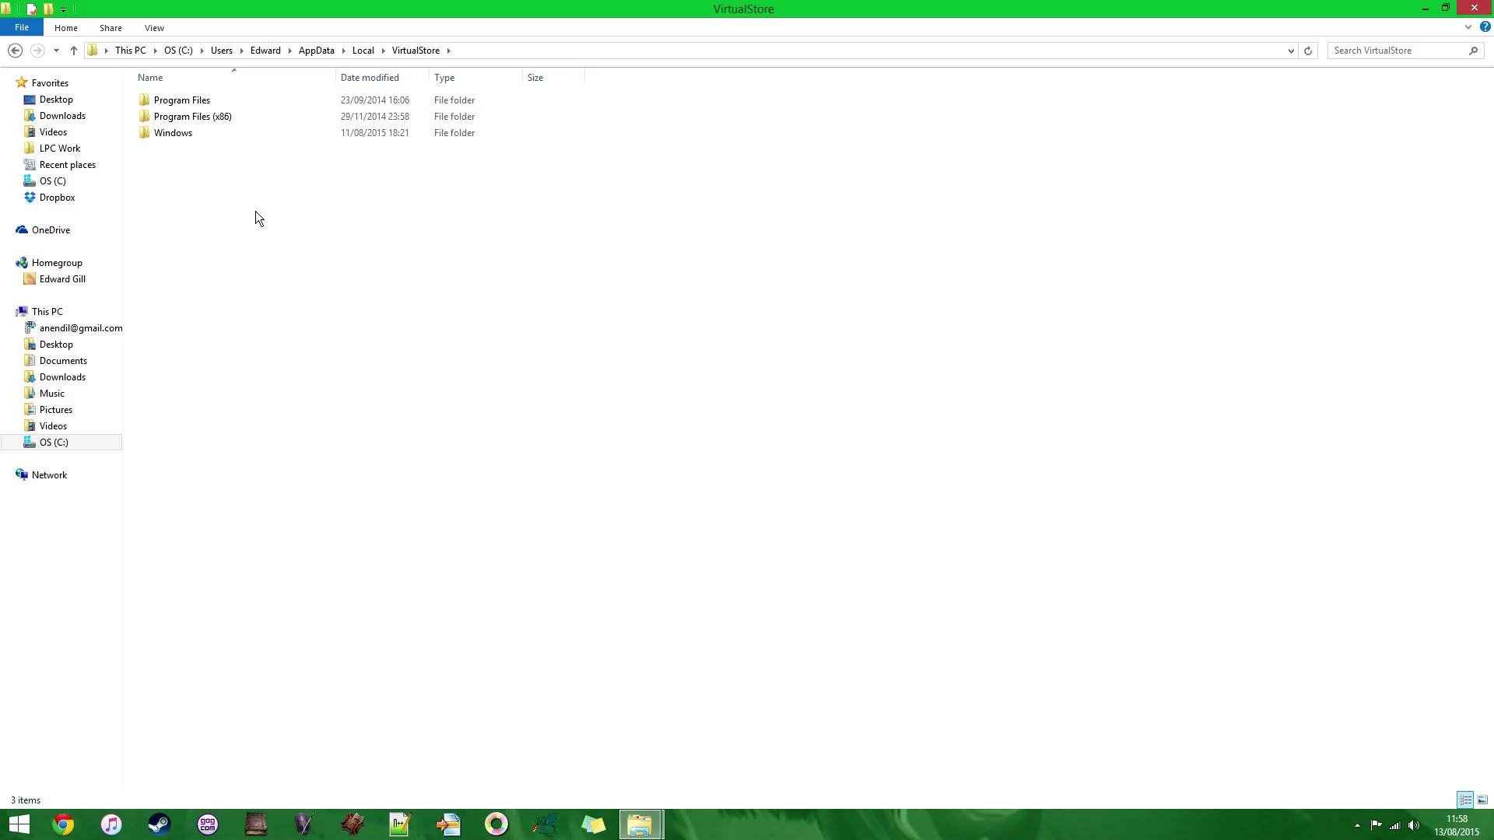
Create a new folder named SEGA inside VirtualStore's Program Files (x86)
double_click(210, 118)
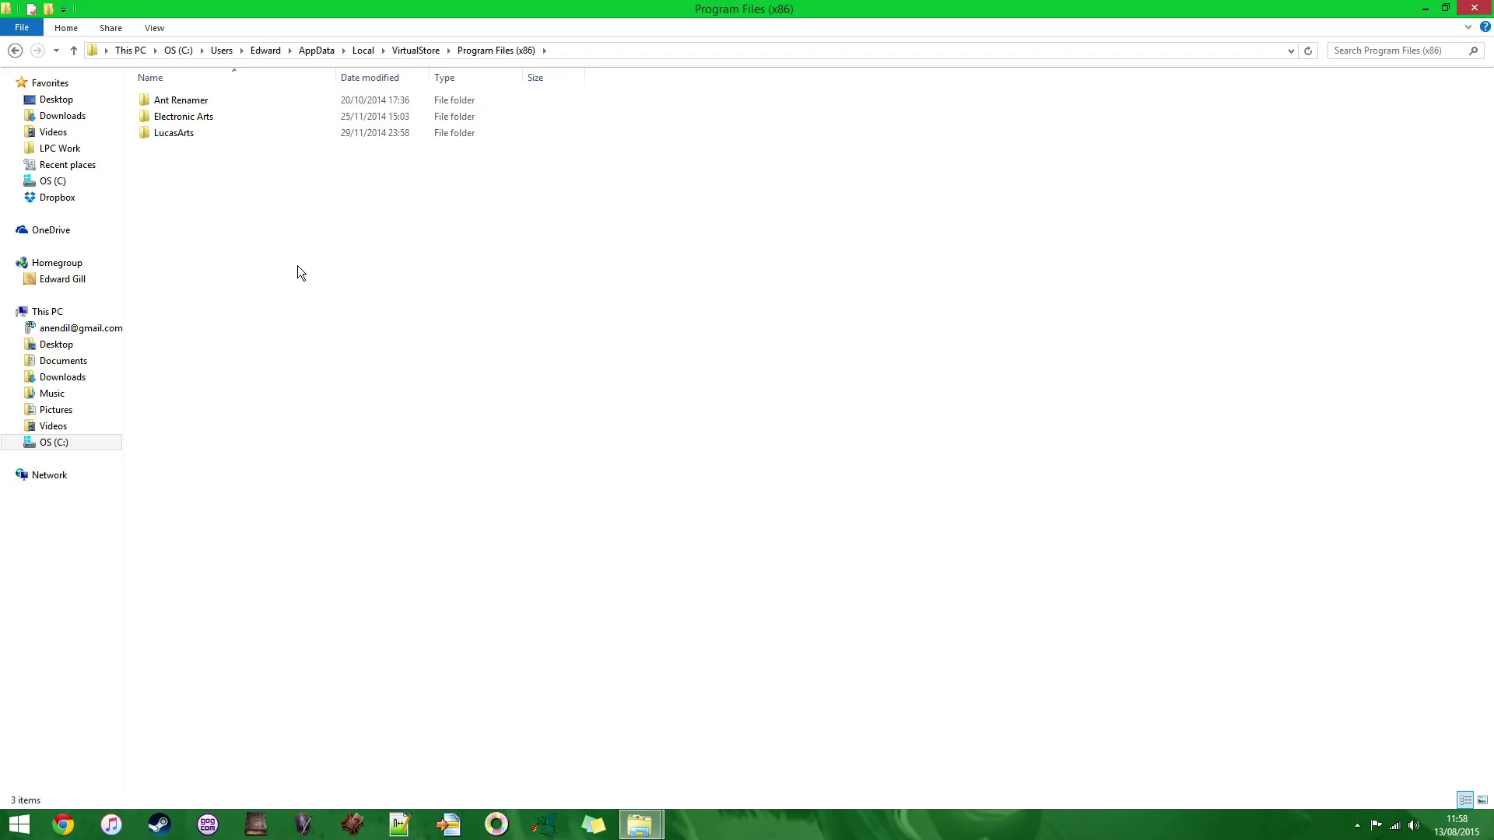
key("ctrl+shift+n")
type("SEGA")
key("Return")
Create a 'Medieval II Total War' folder inside the new SEGA folder
double_click(181, 153)
key("ctrl+shift+n")
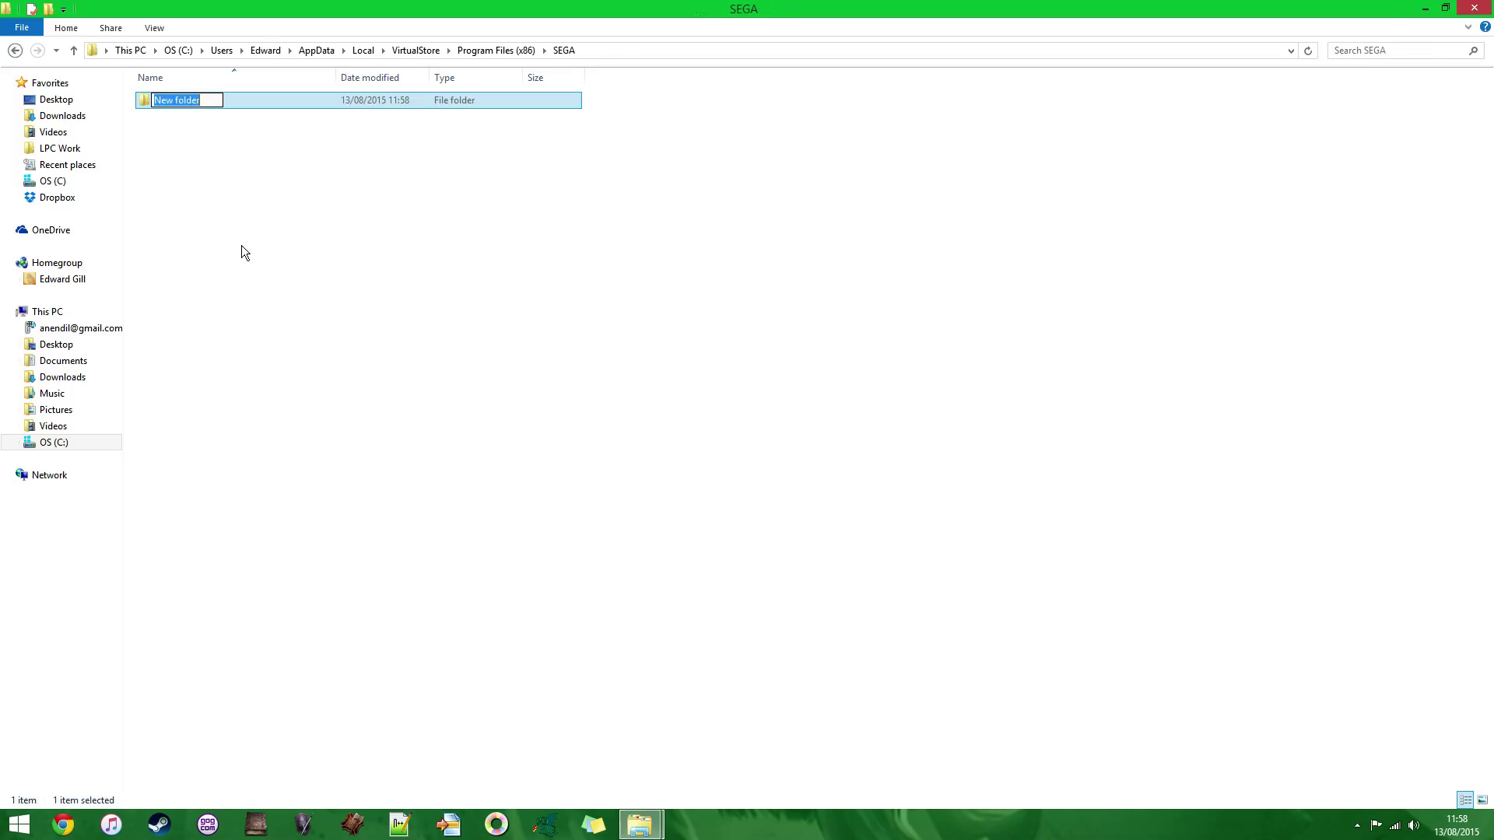
type("Medieval II Total War")
key("Return")
left_click(241, 244)
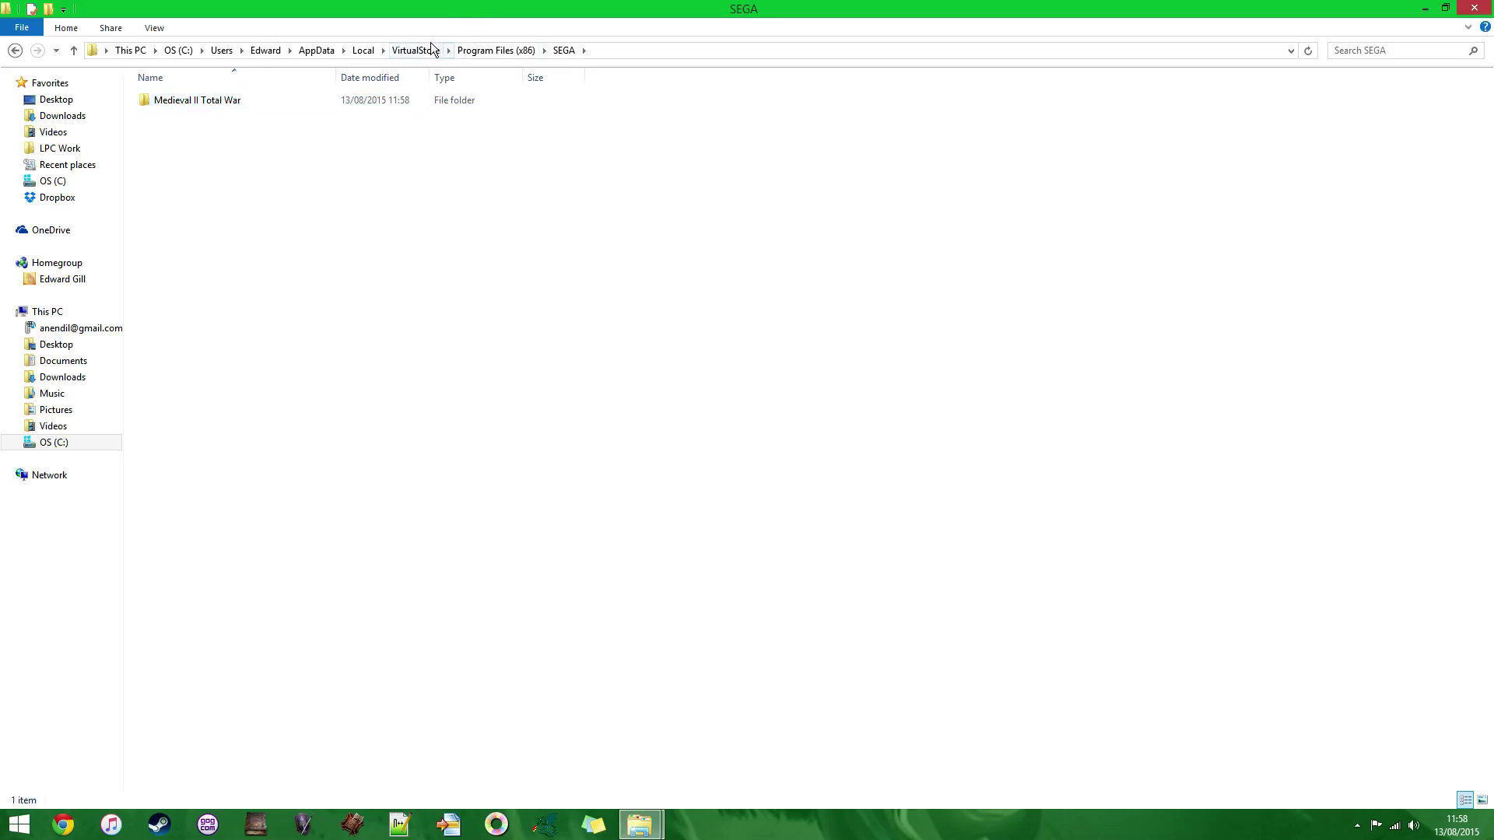
Navigate back into SEGA, delete the Medieval II Total War subfolder, and return to Program Files (x86)
left_click(420, 50)
double_click(201, 116)
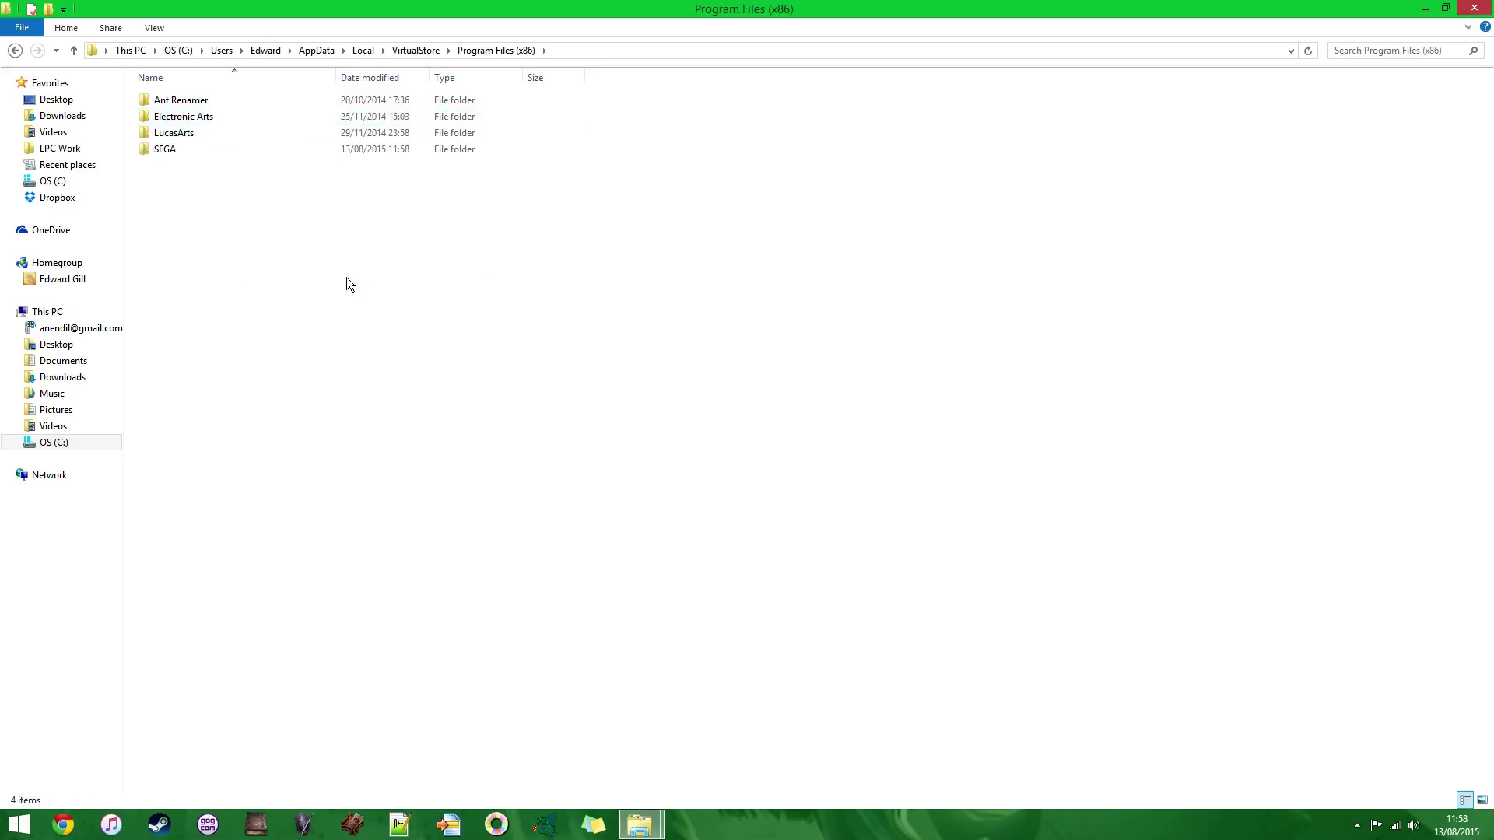
double_click(164, 148)
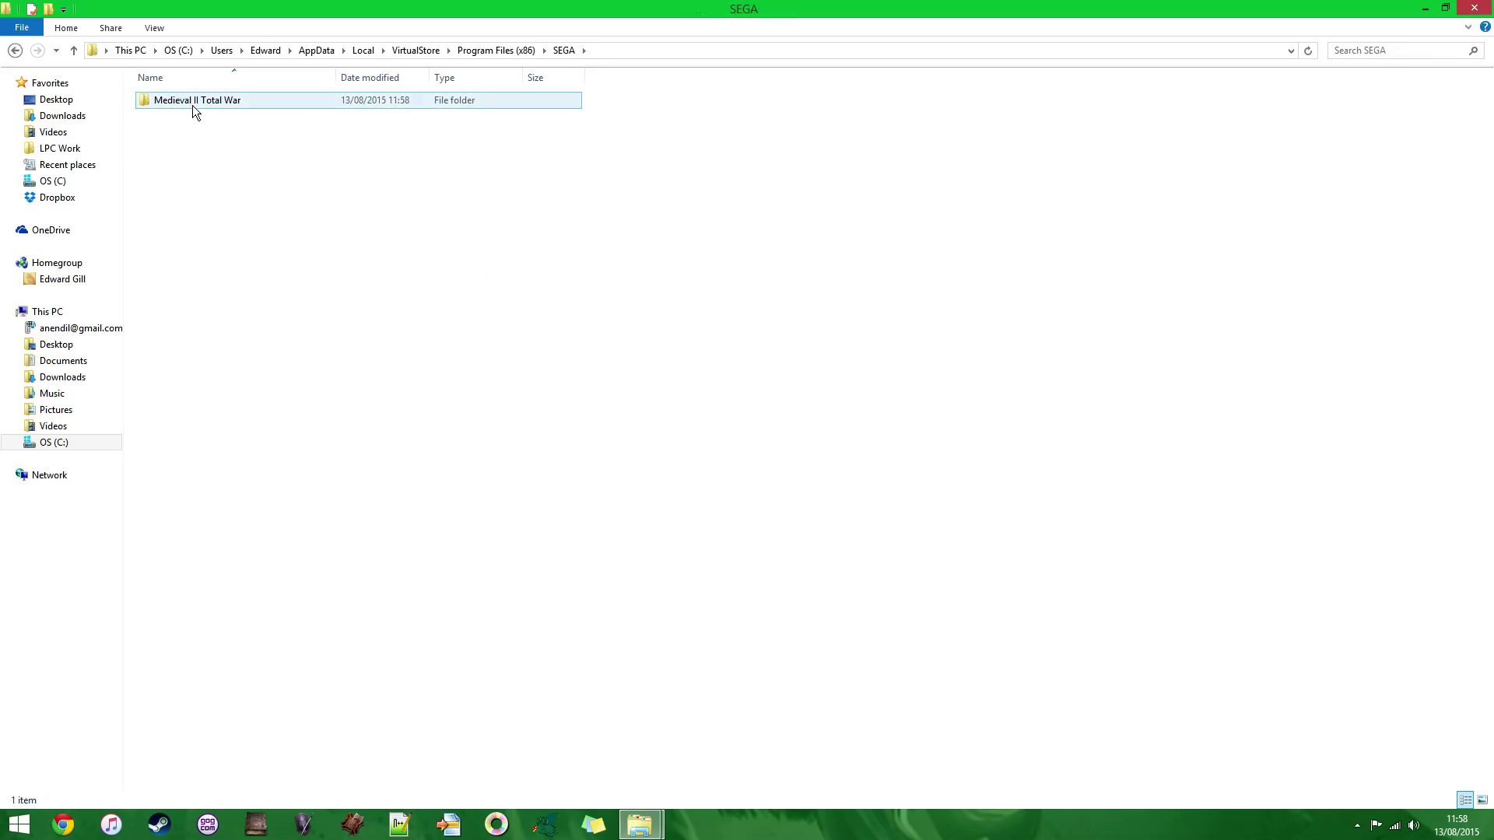
left_click(193, 107)
key("Delete")
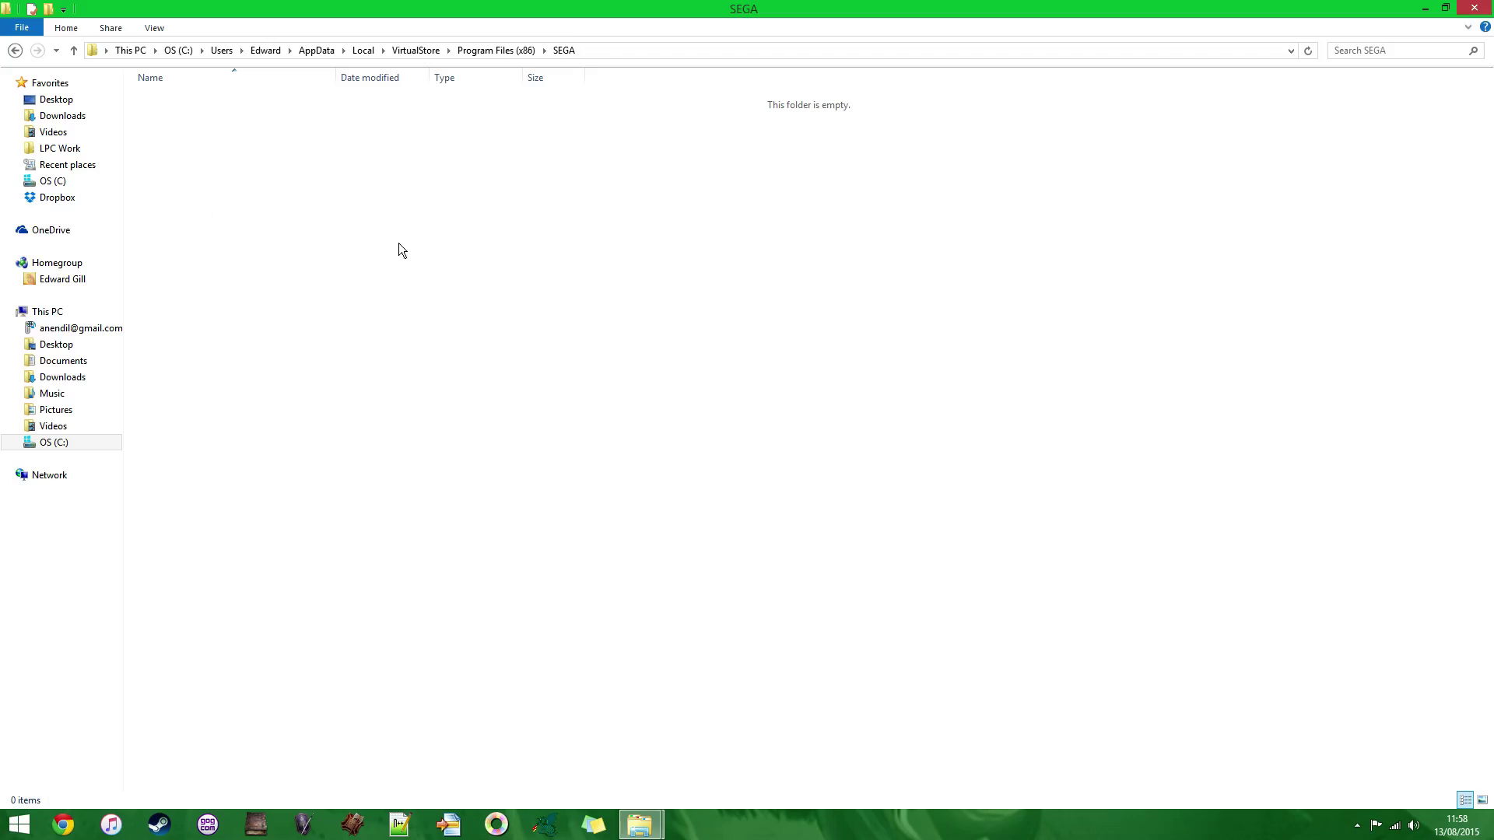
key("BackSpace")
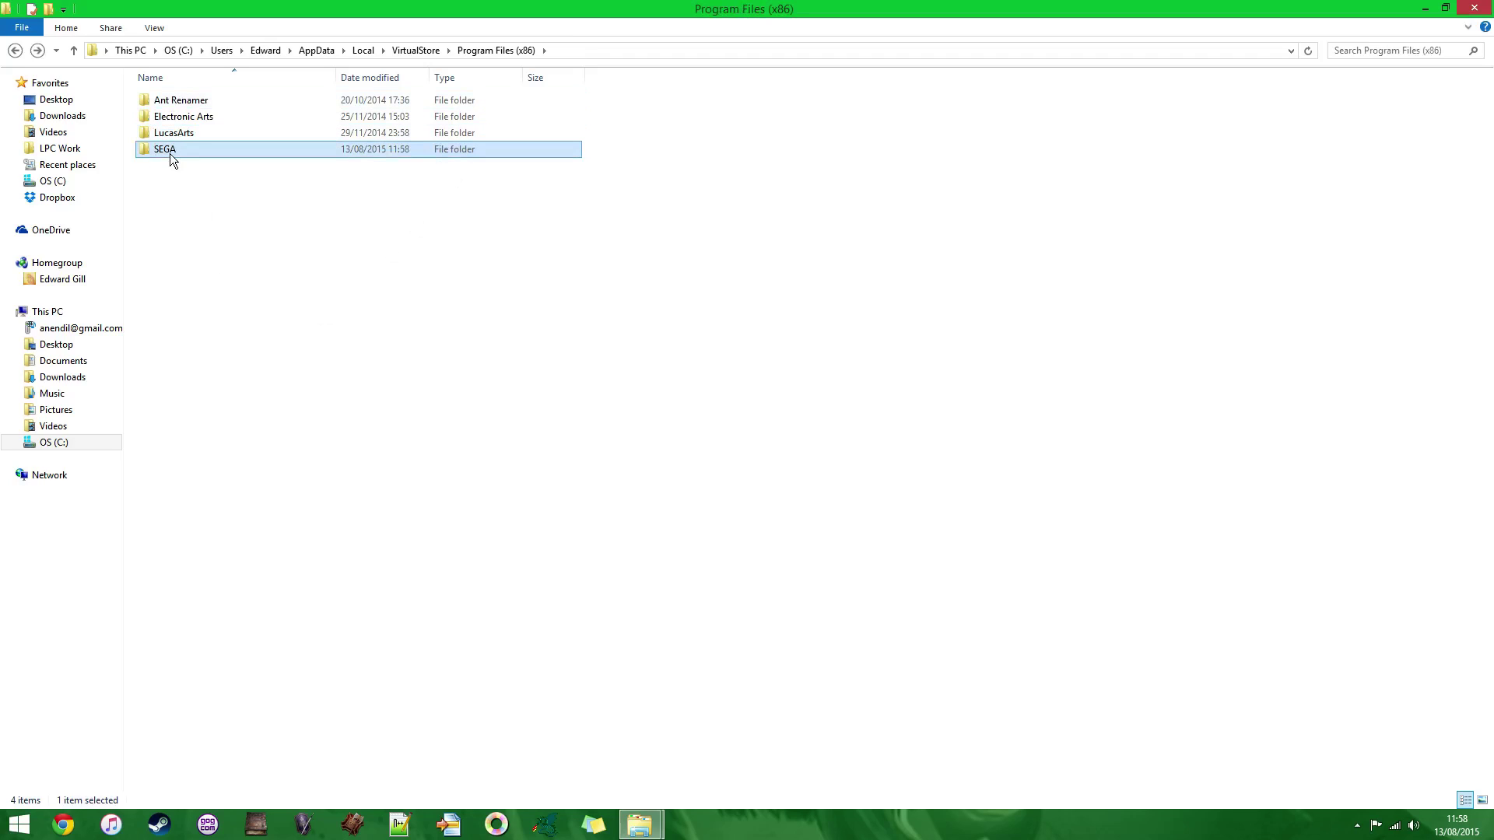
Delete the SEGA folder from Program Files (x86) and snap the window to the right half
key("Delete")
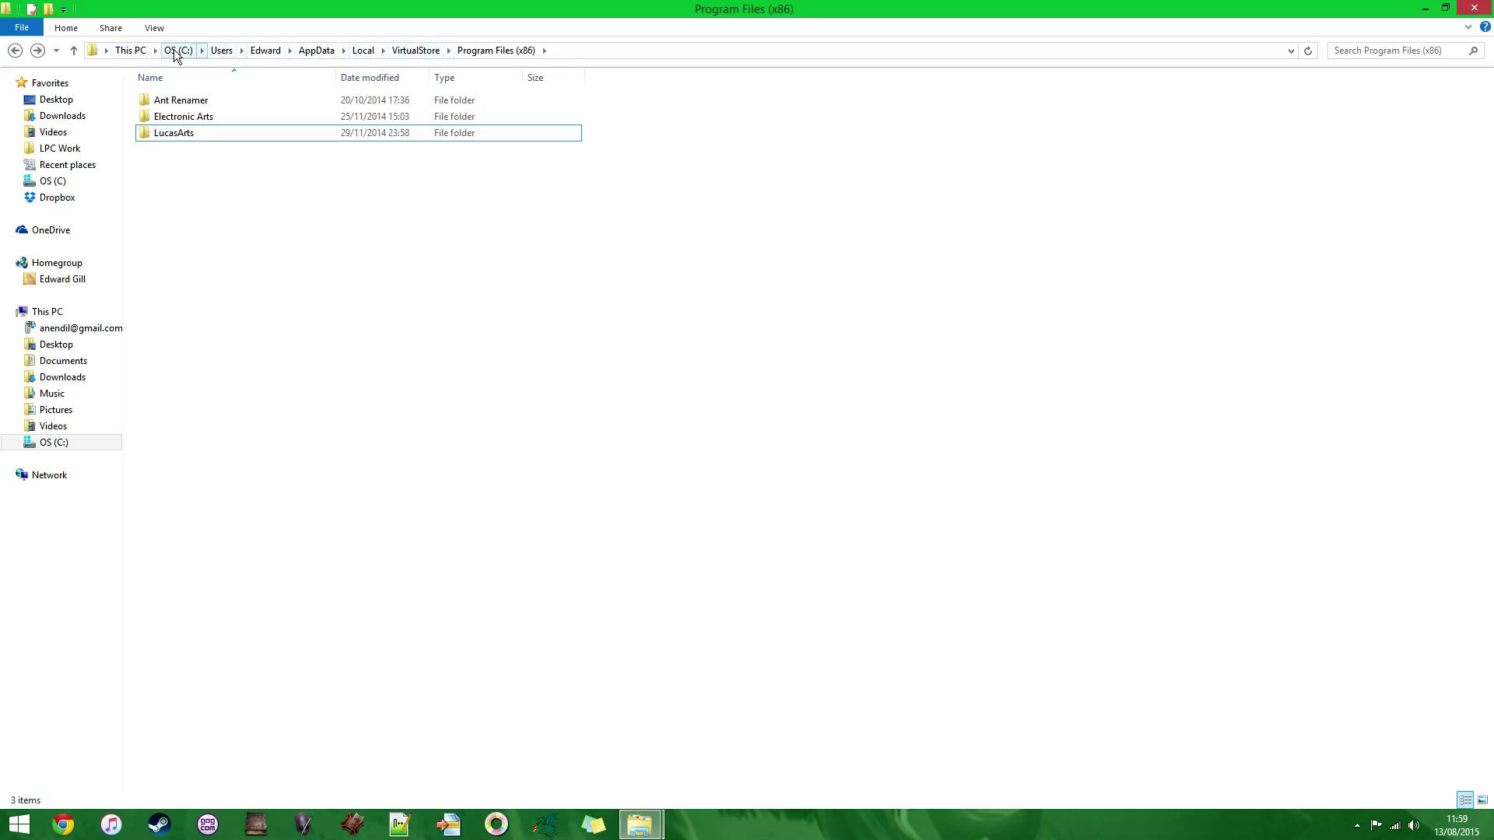
left_click(574, 53)
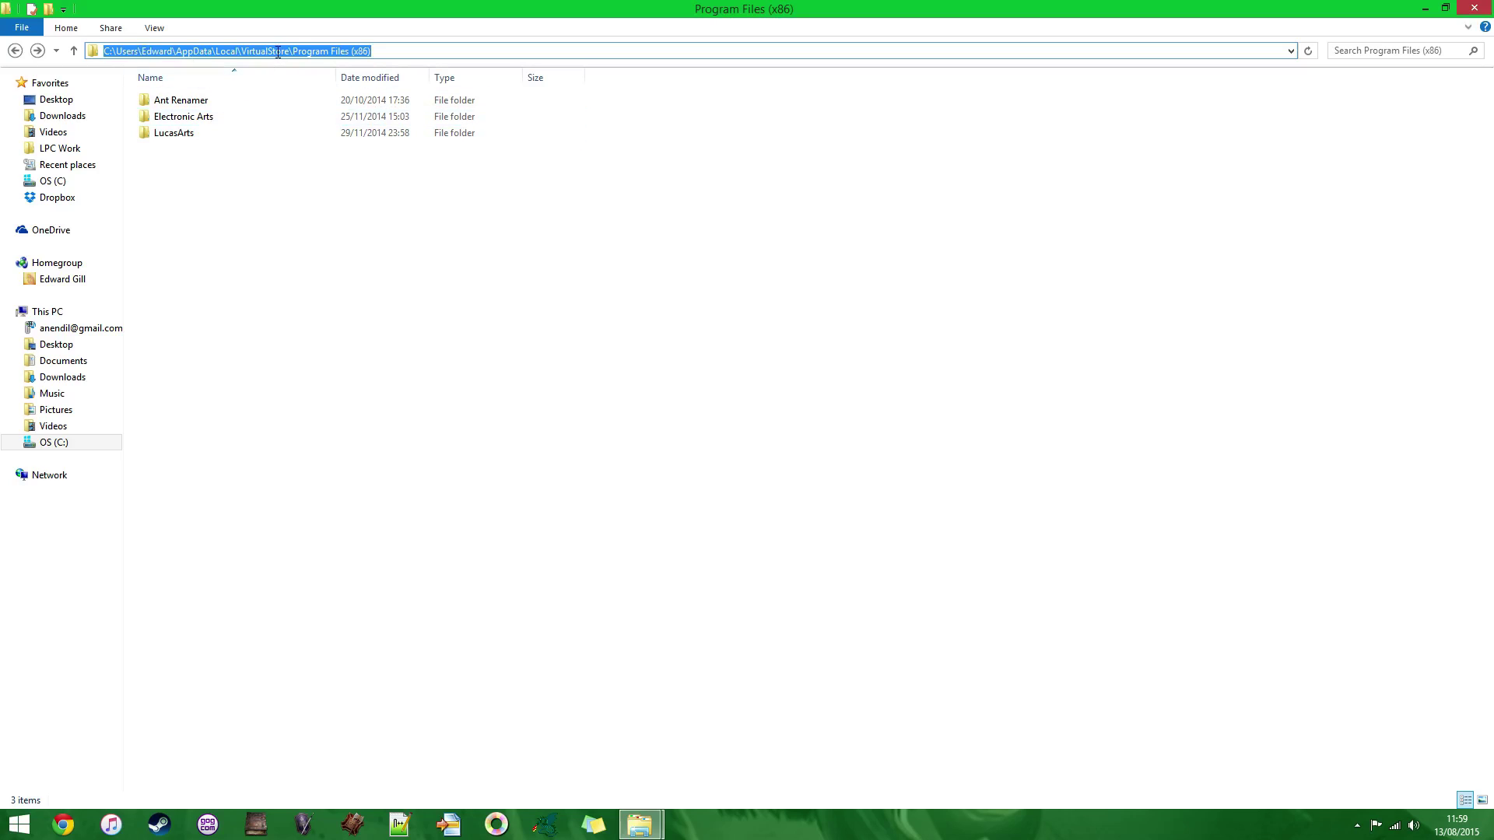
left_click(389, 221)
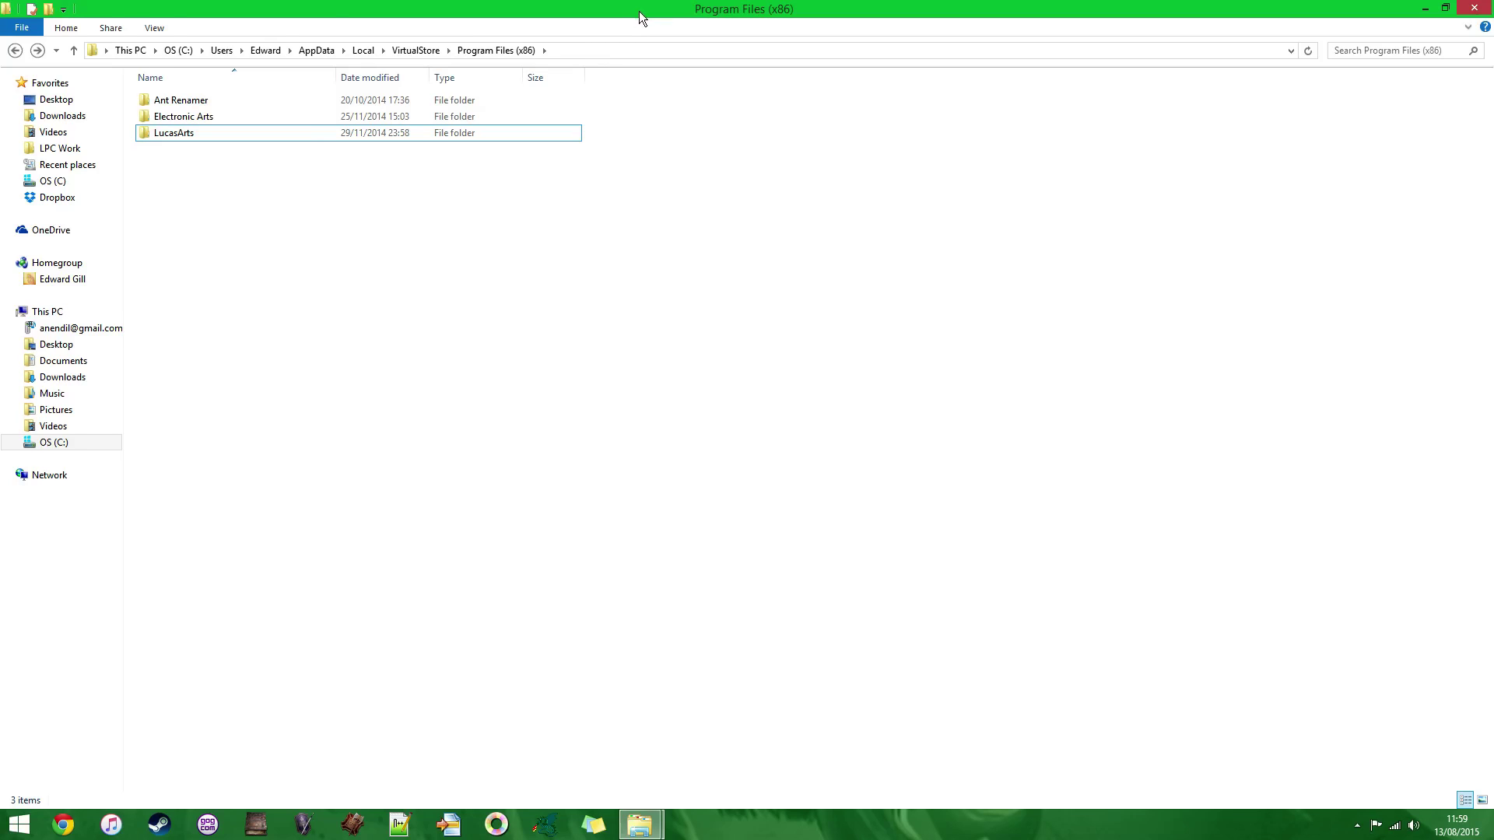
key("super+Right")
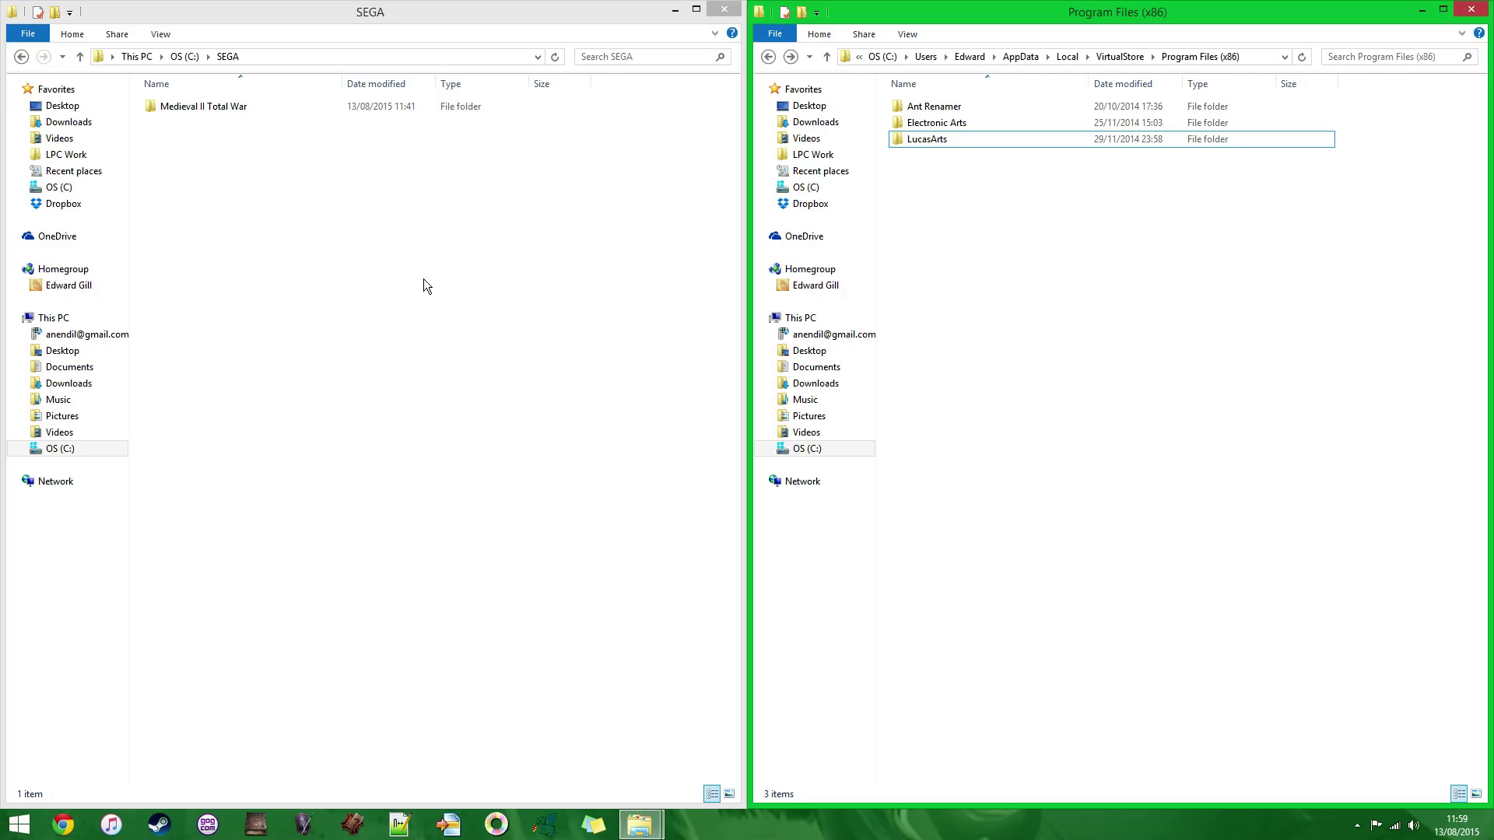
left_click(696, 9)
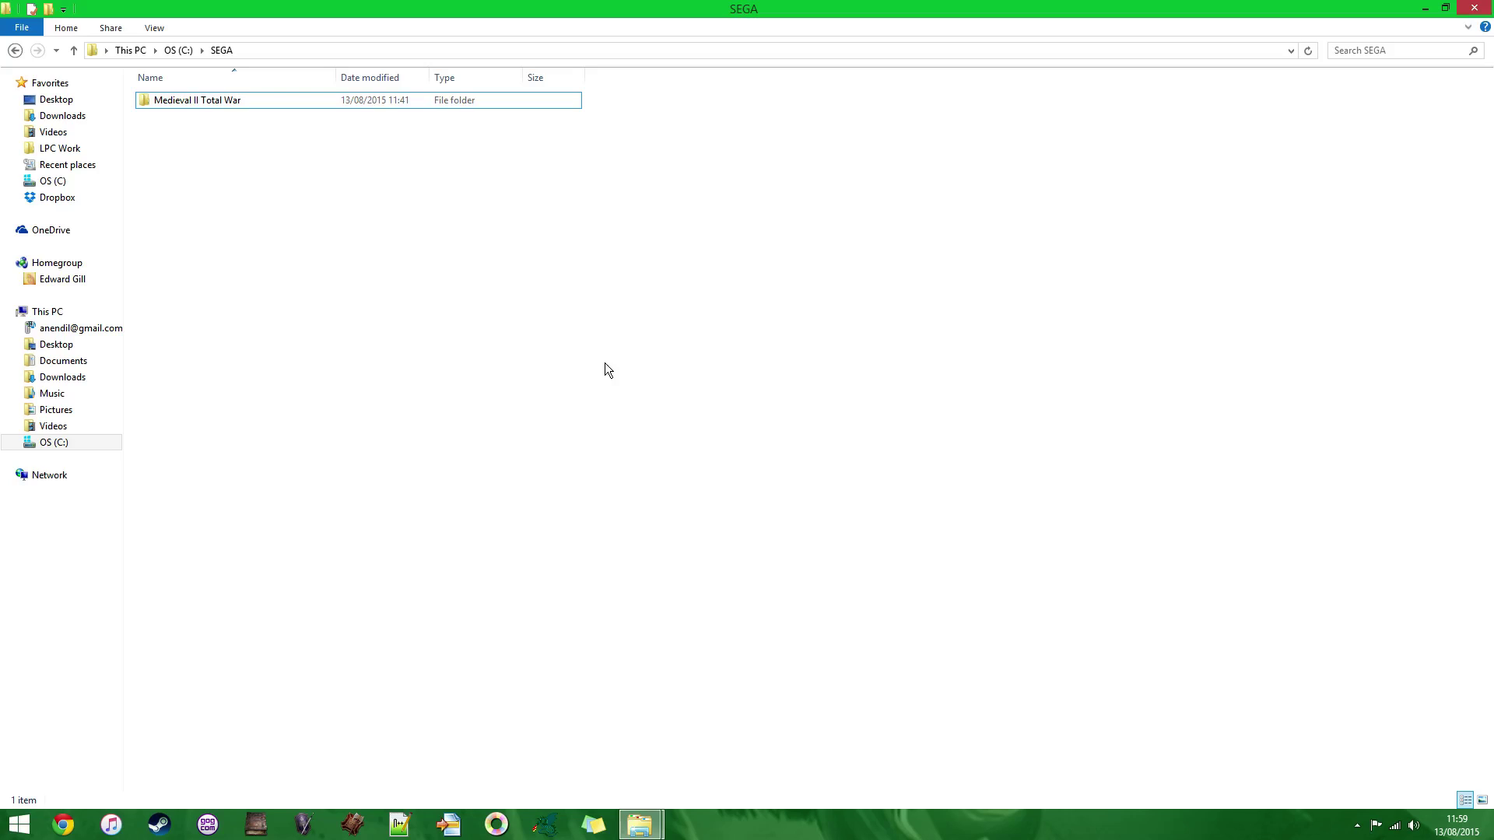
left_click(204, 109)
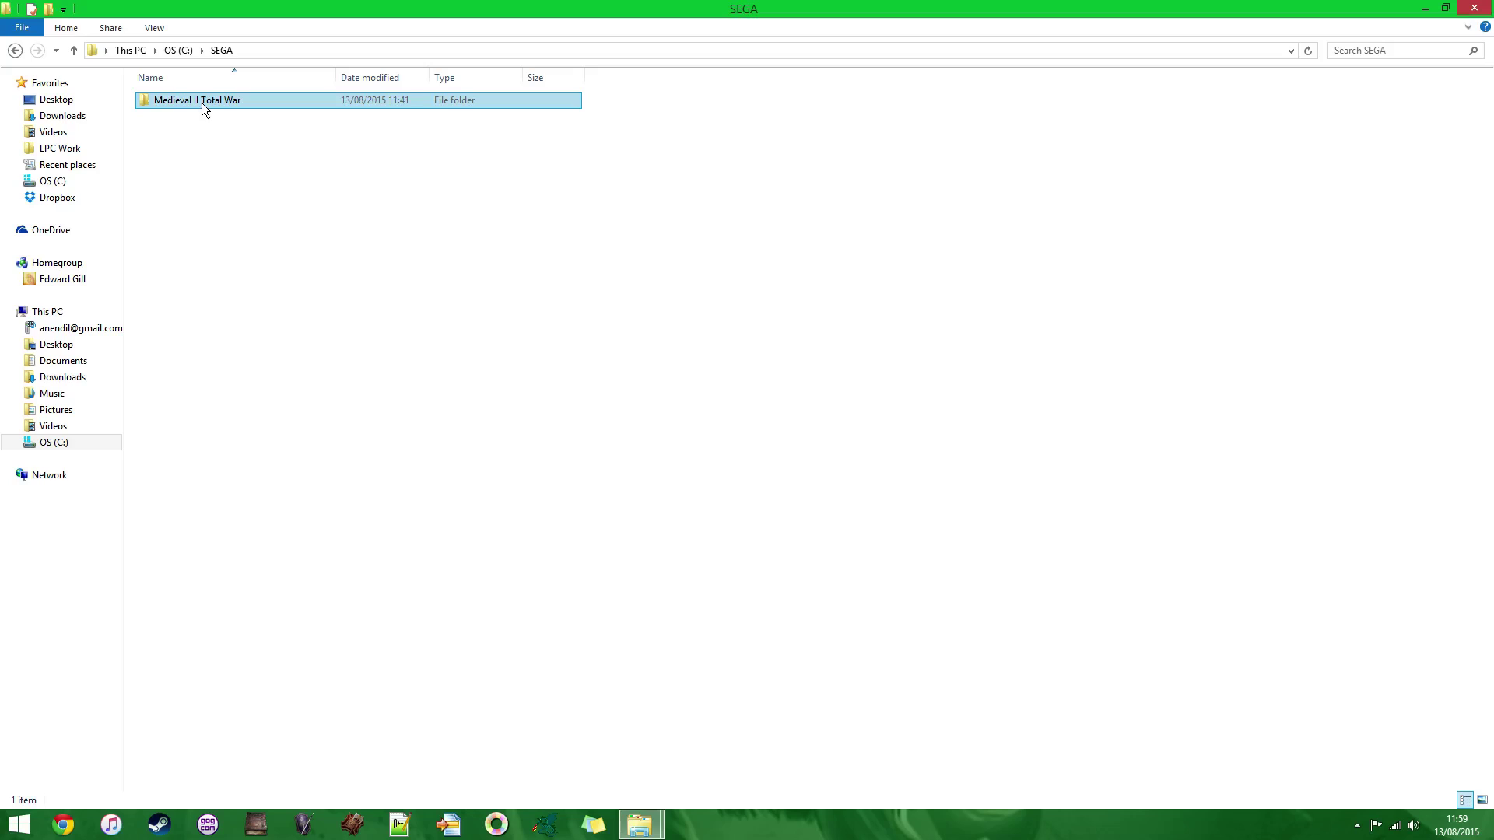
left_click(189, 156)
left_click(54, 442)
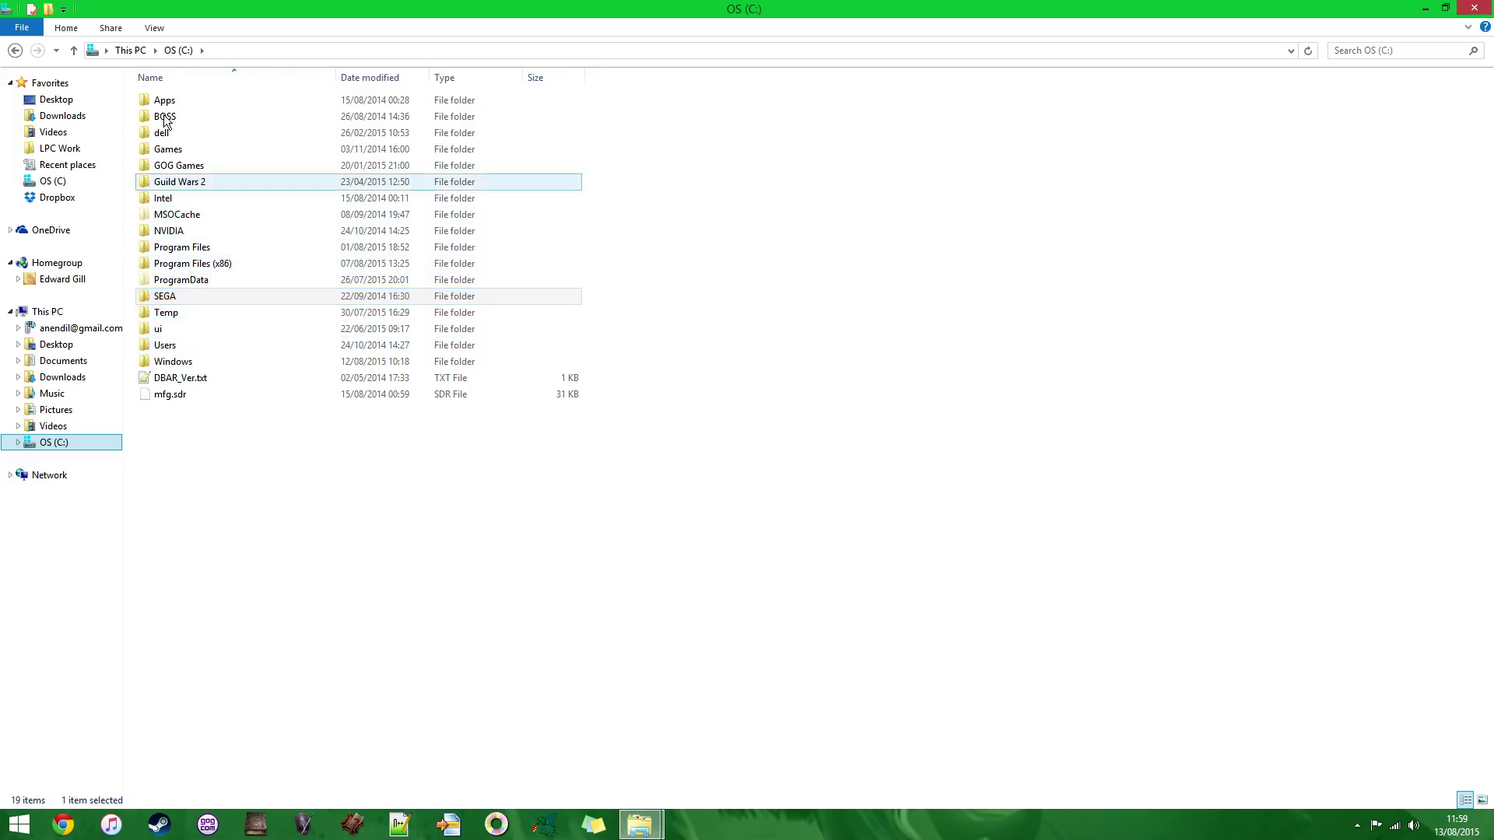
double_click(206, 266)
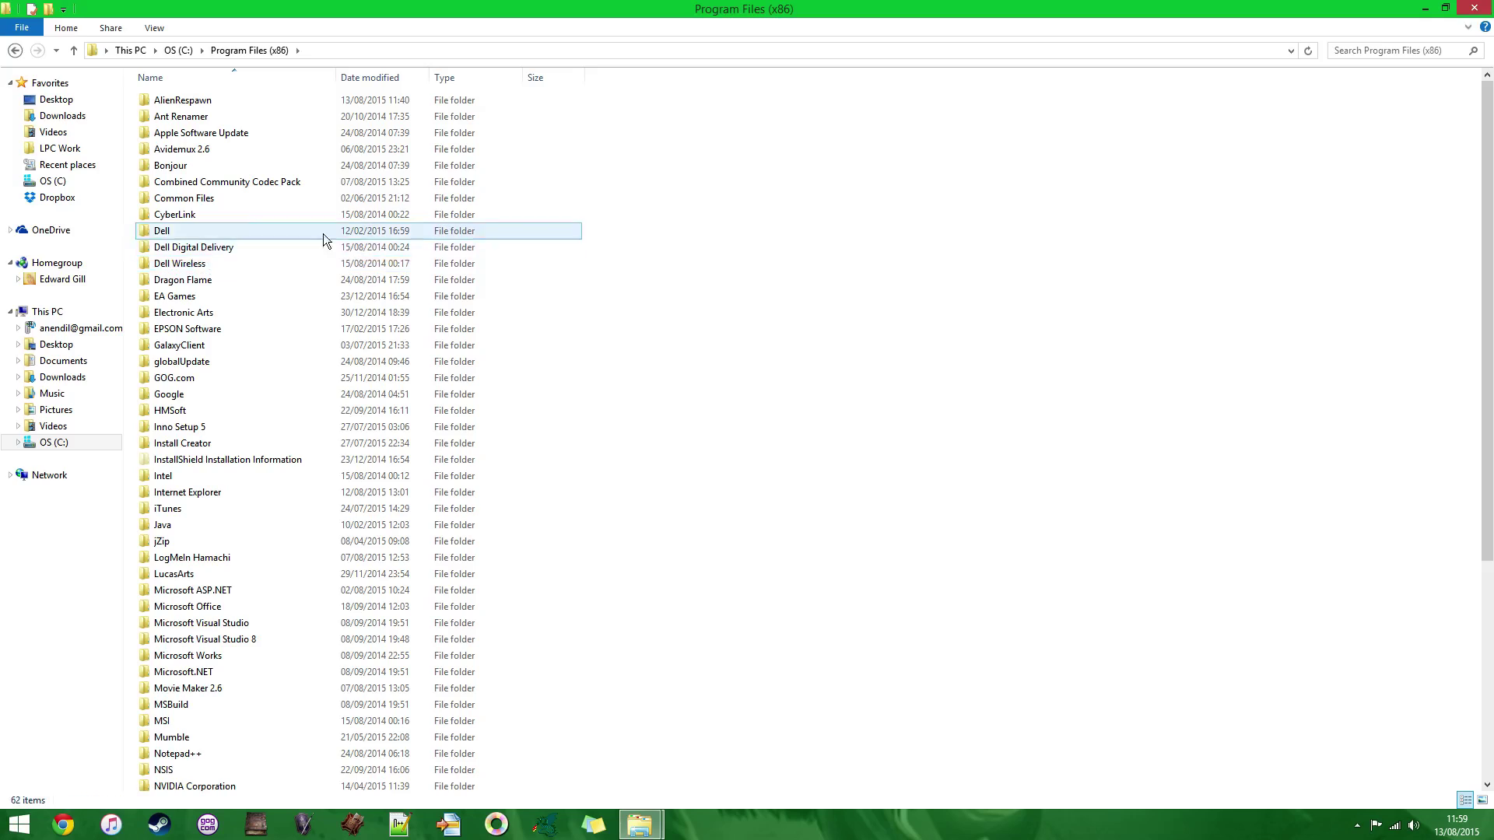
scroll(314, 320, "down", 6)
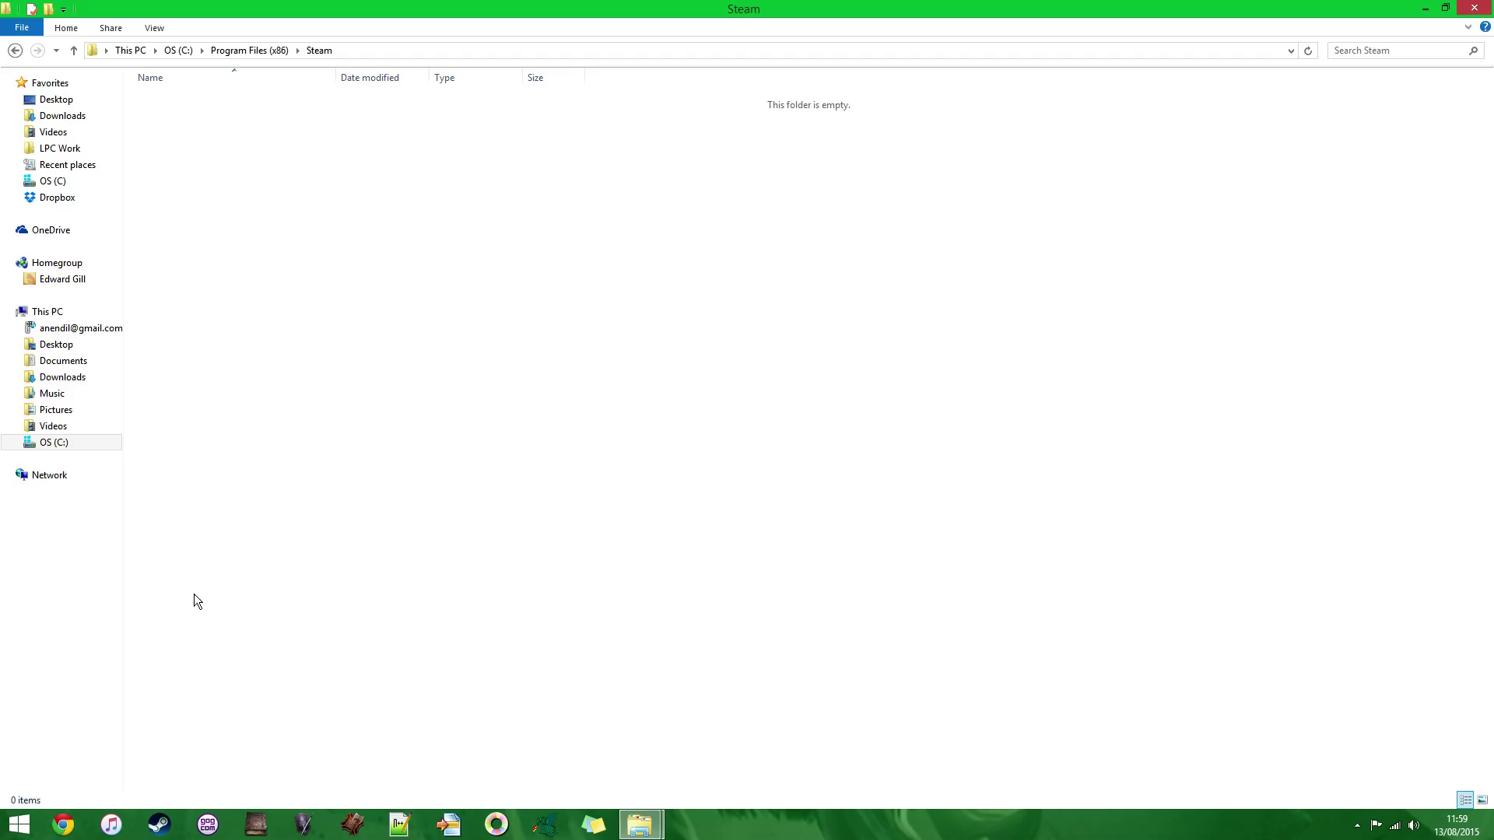
double_click(194, 428)
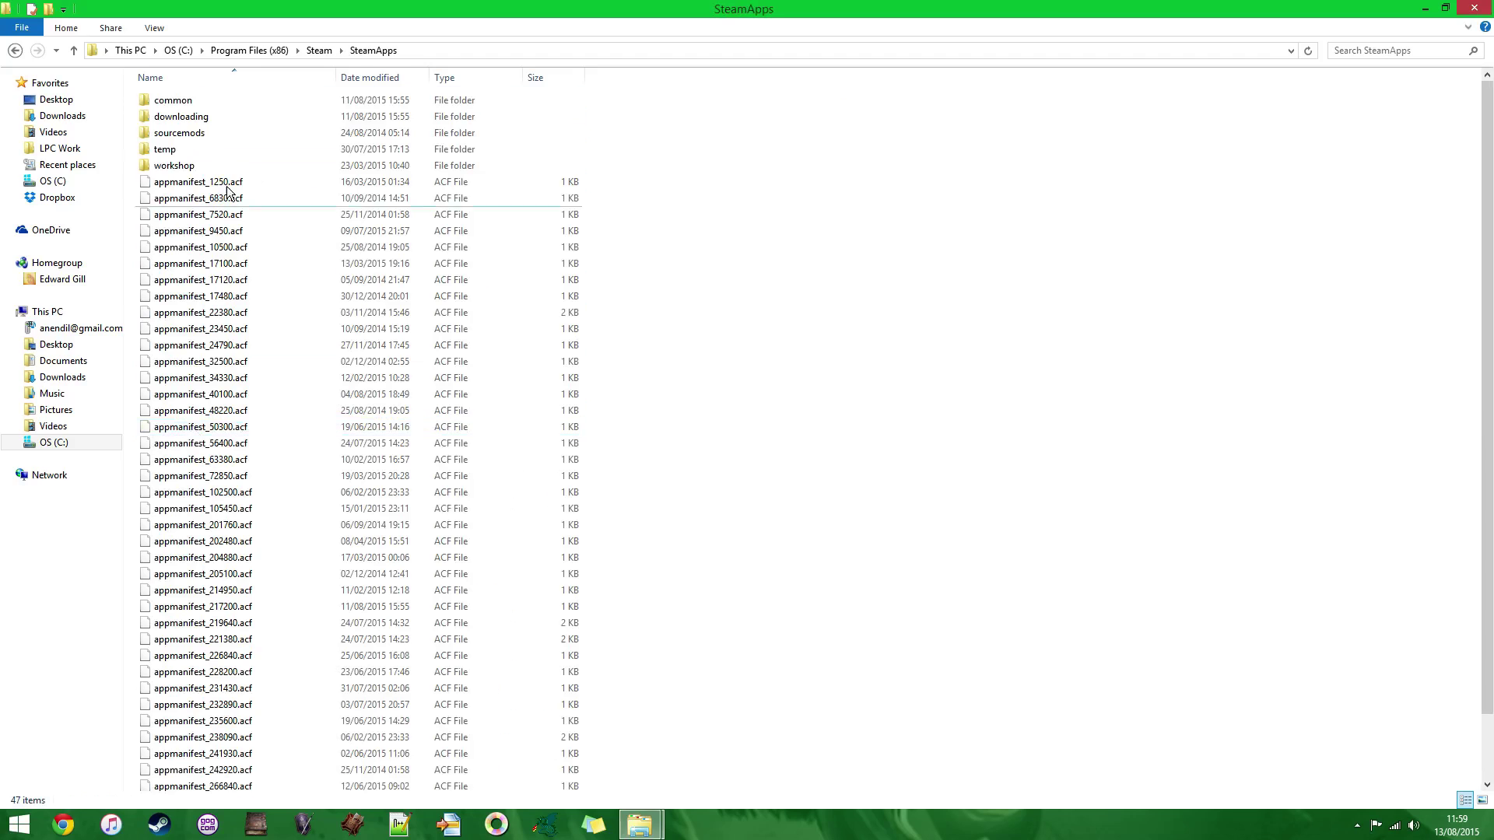
double_click(174, 102)
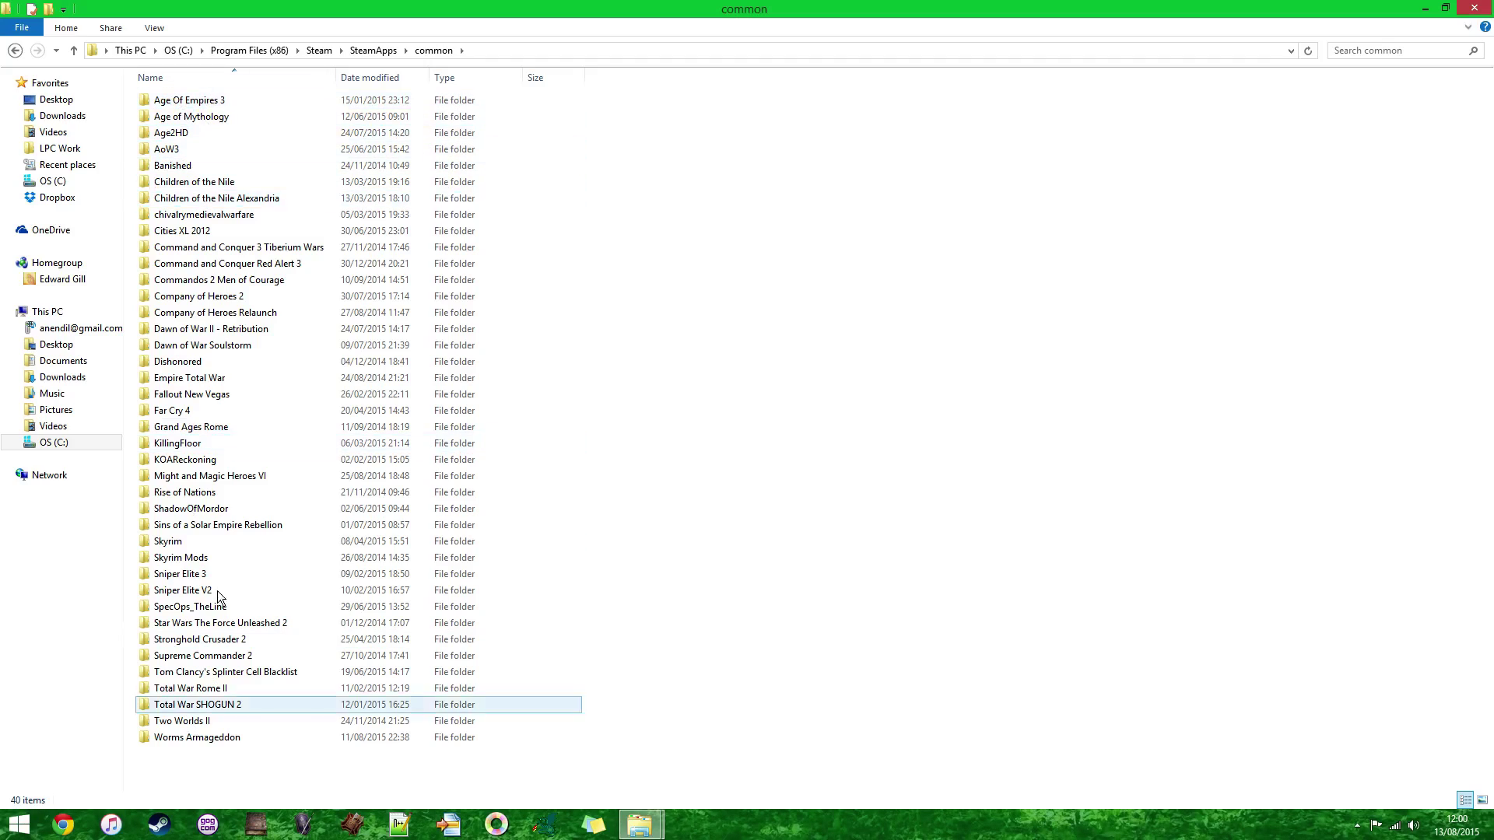
left_click(178, 50)
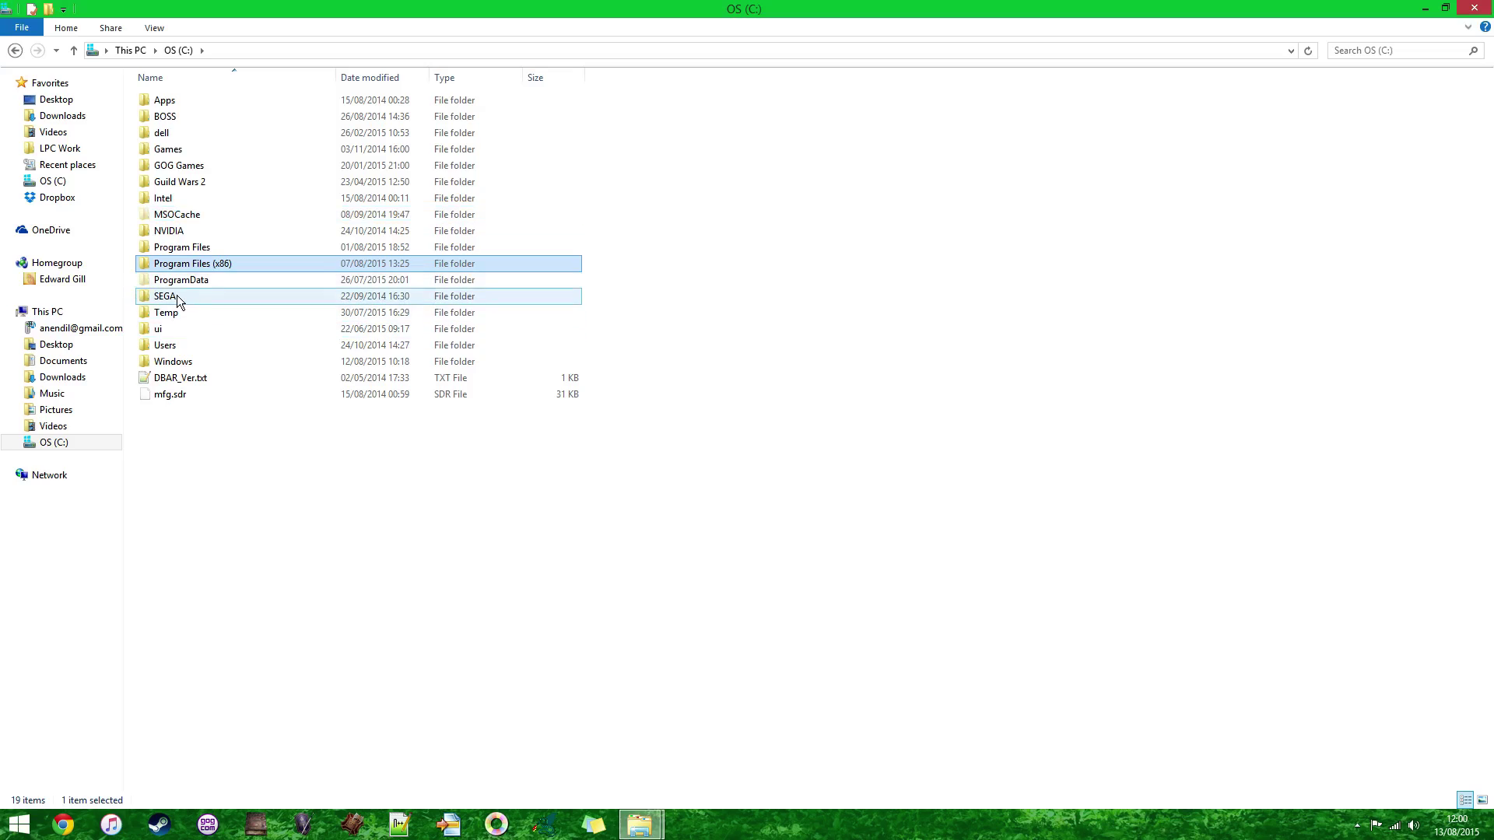
double_click(177, 298)
Reopen C:\SEGA and bring up the context menu for the Medieval II Total War folder
left_click(171, 100)
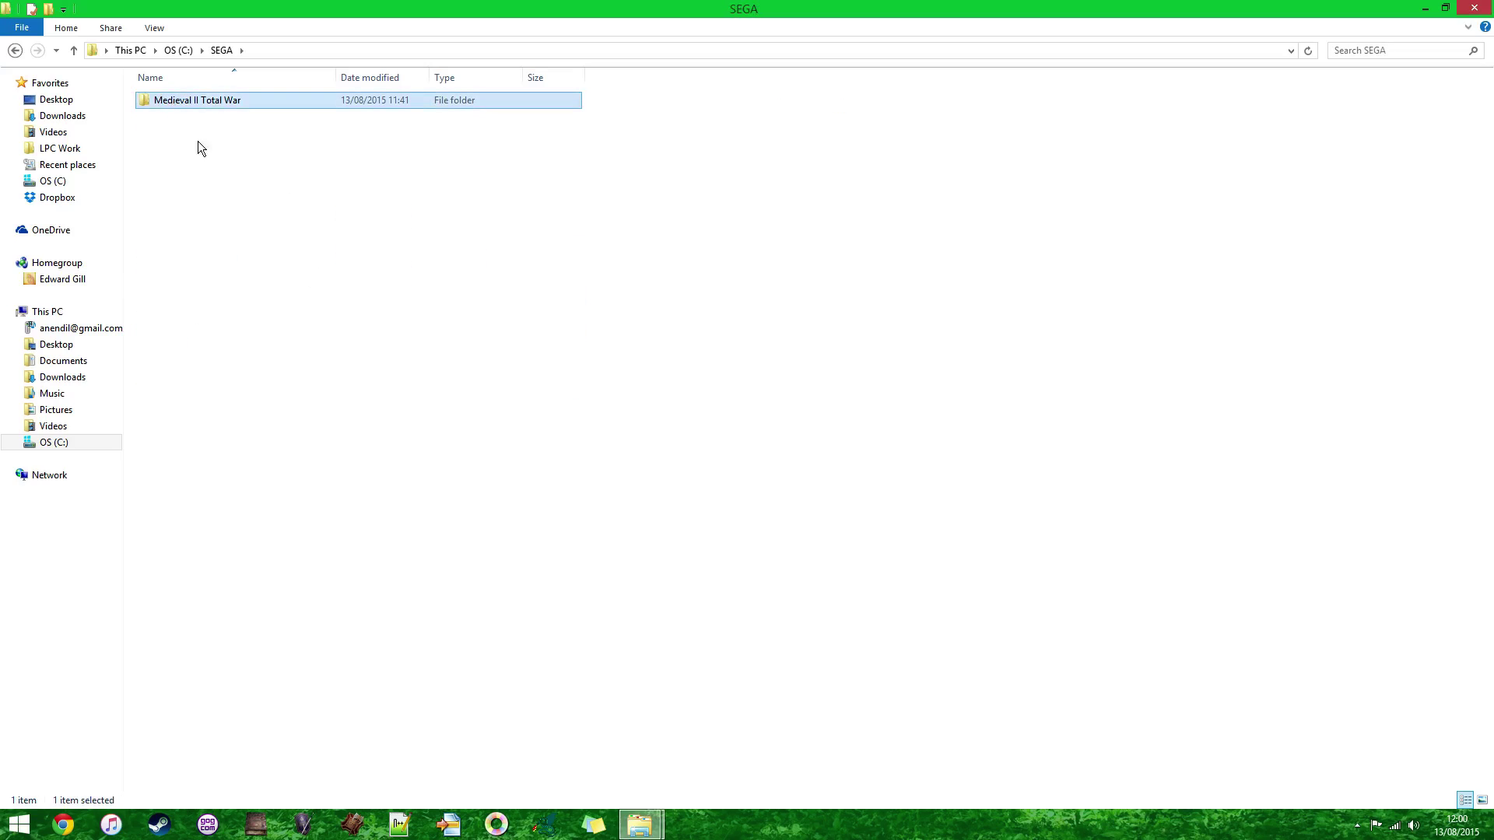
left_click(234, 252)
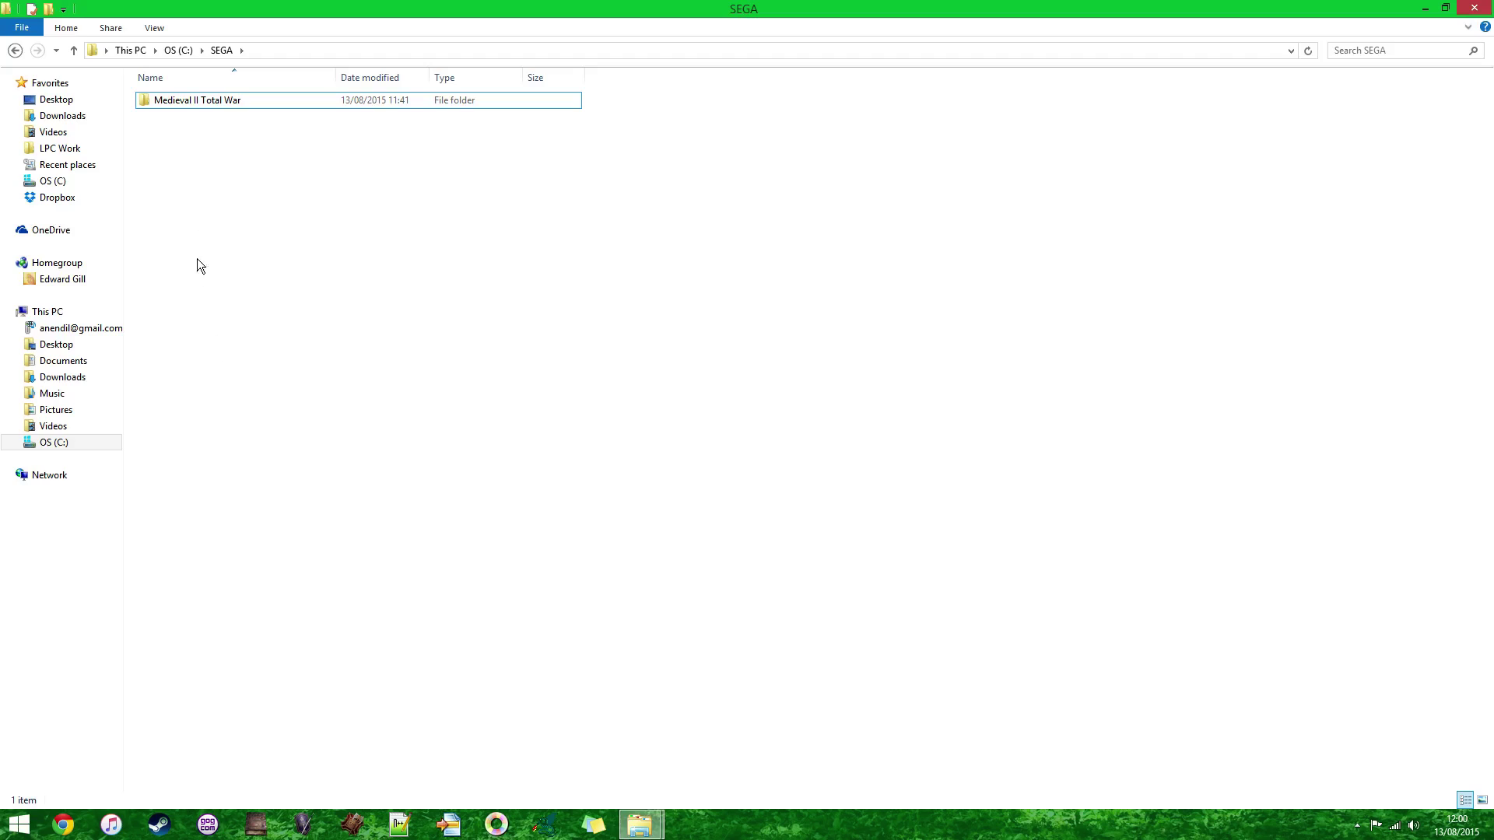
left_click(186, 105)
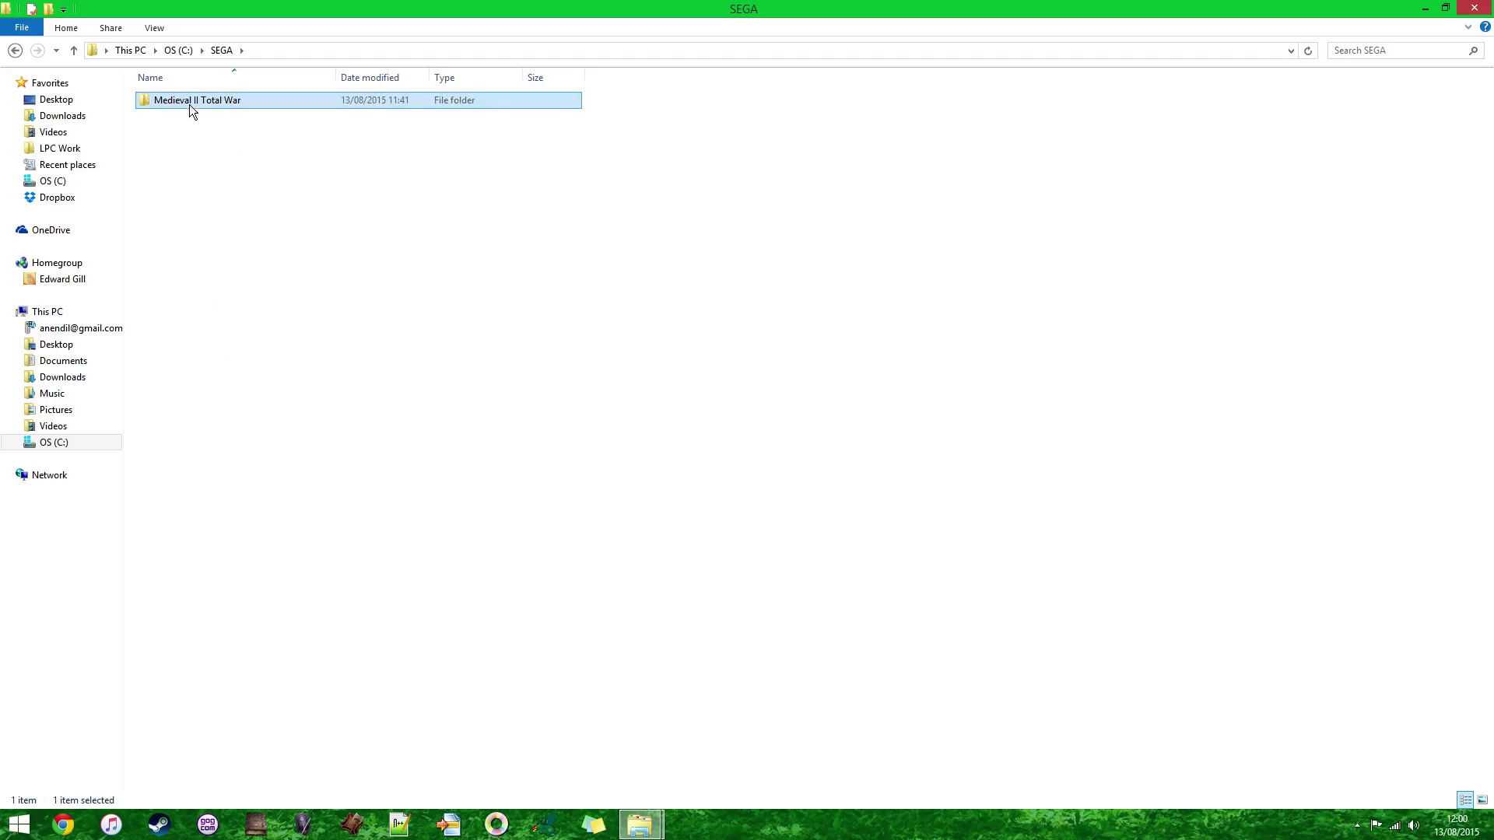
left_click(208, 104, "ctrl")
left_click(185, 51)
double_click(177, 294)
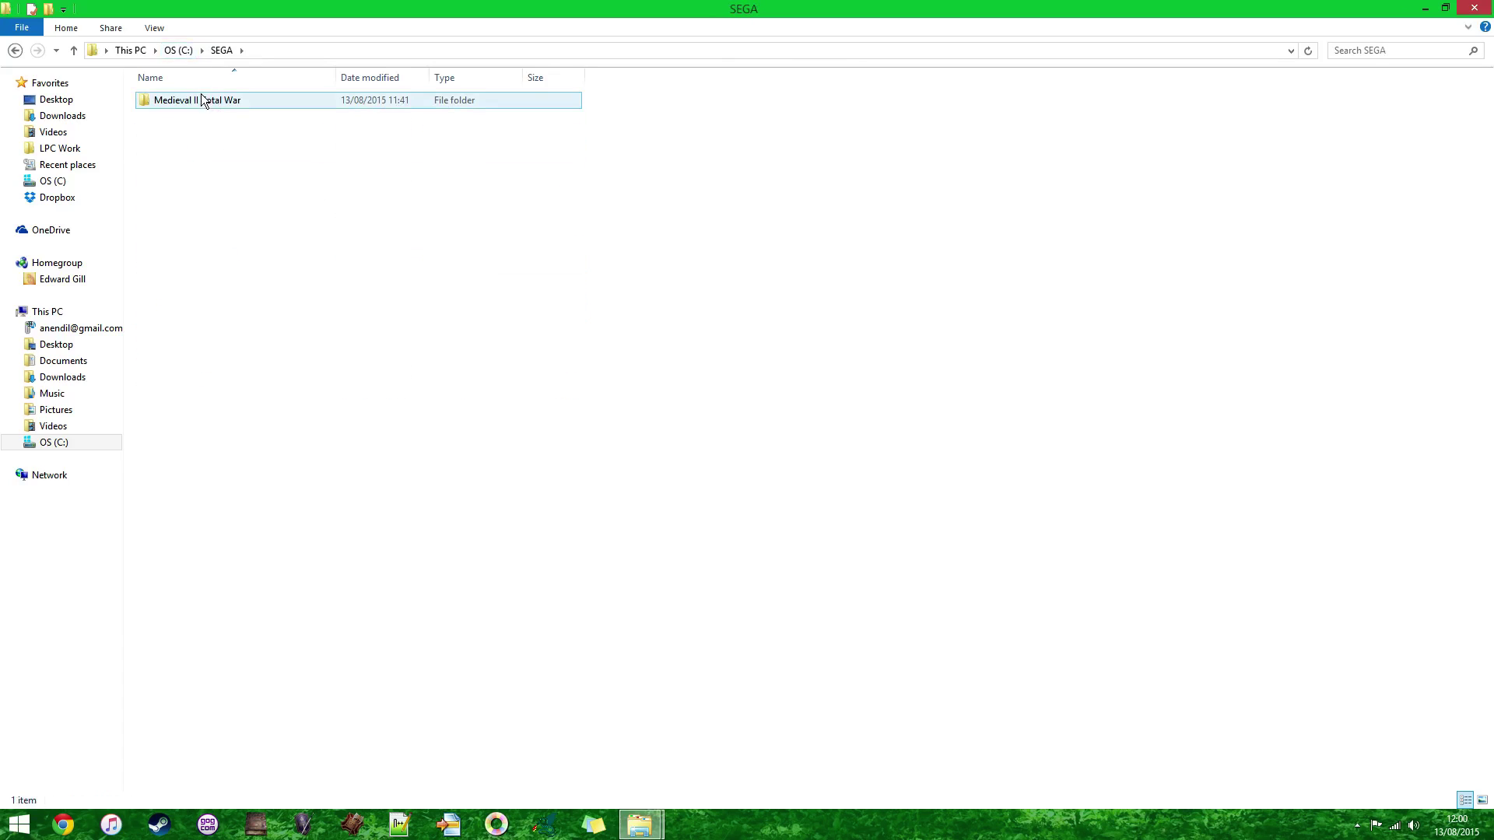
left_click(202, 102)
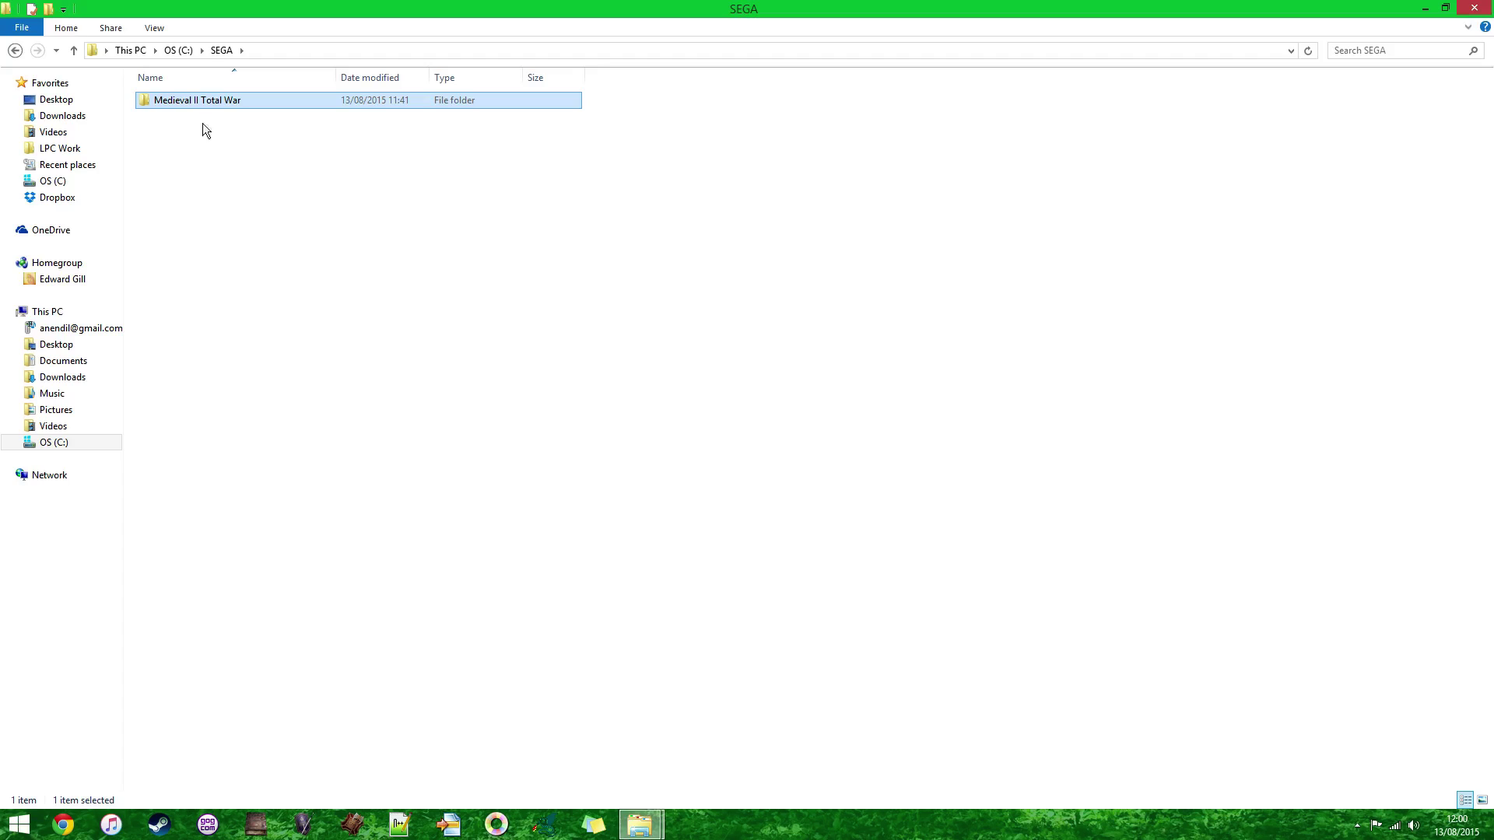
right_click(200, 99)
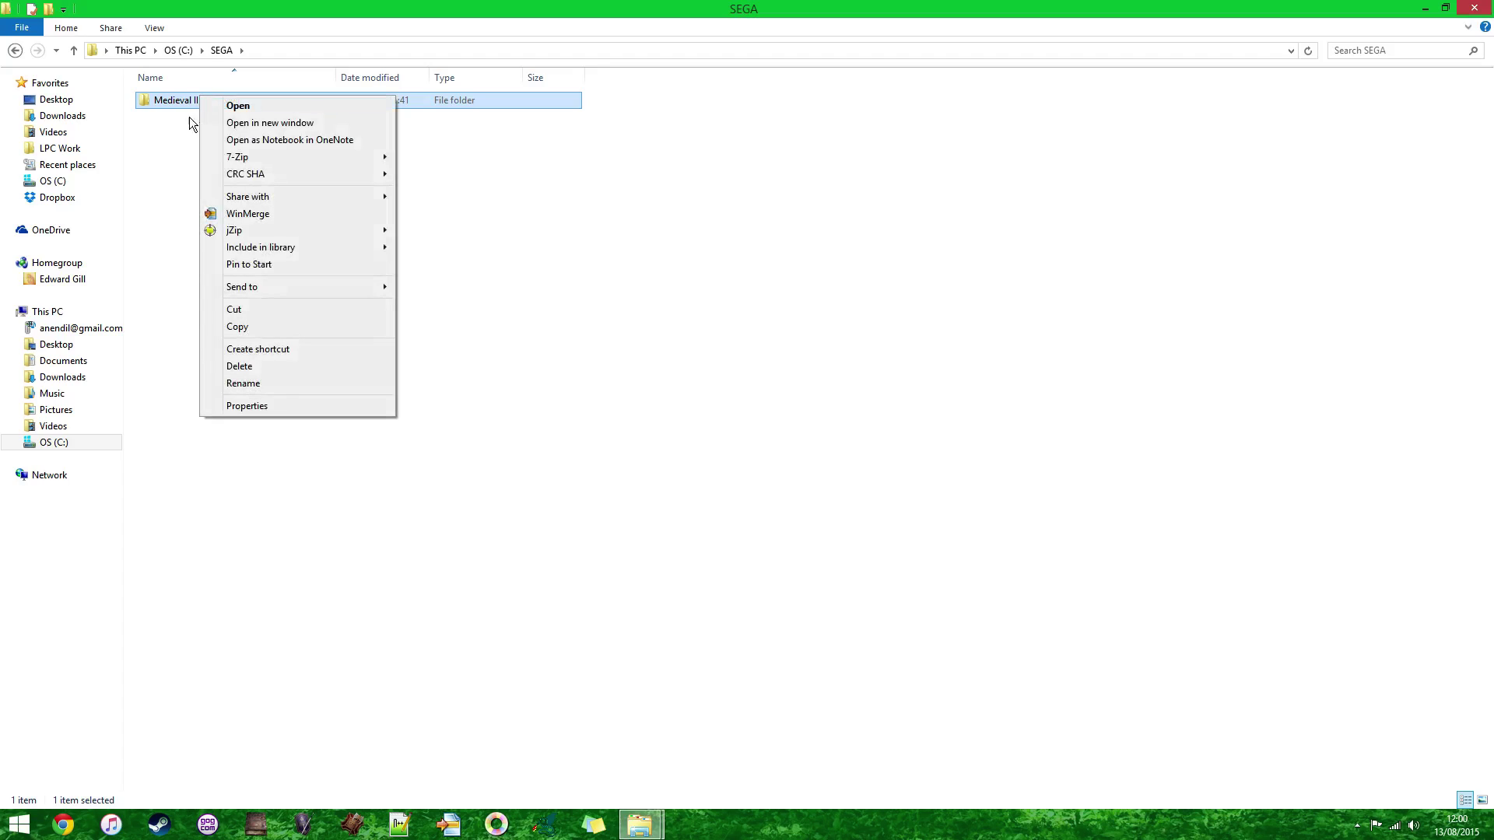
Open Medieval II Total War's Properties, go to Security, and select Users to view its permissions
left_click(247, 407)
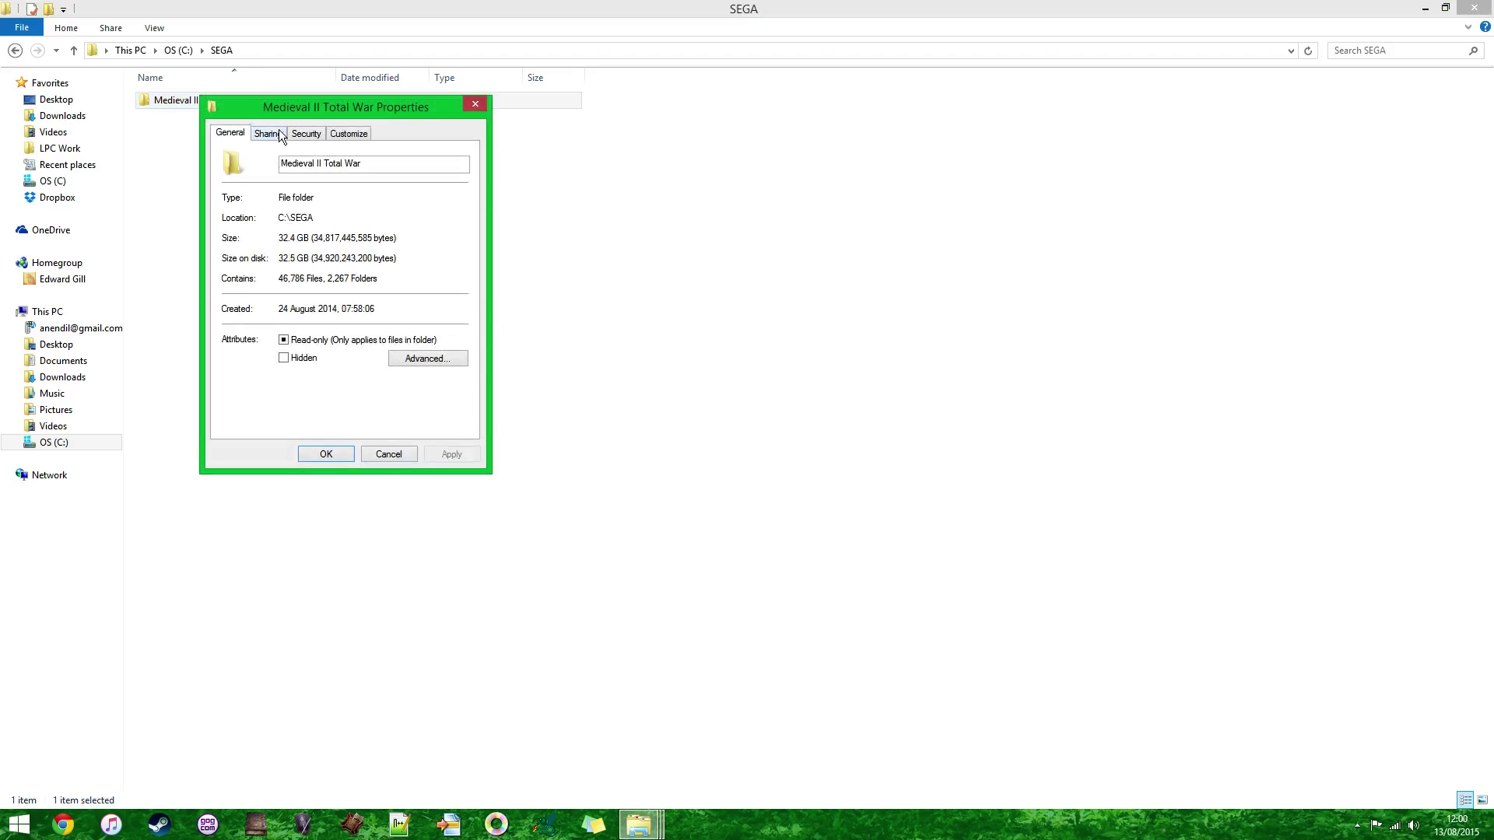
left_click(305, 133)
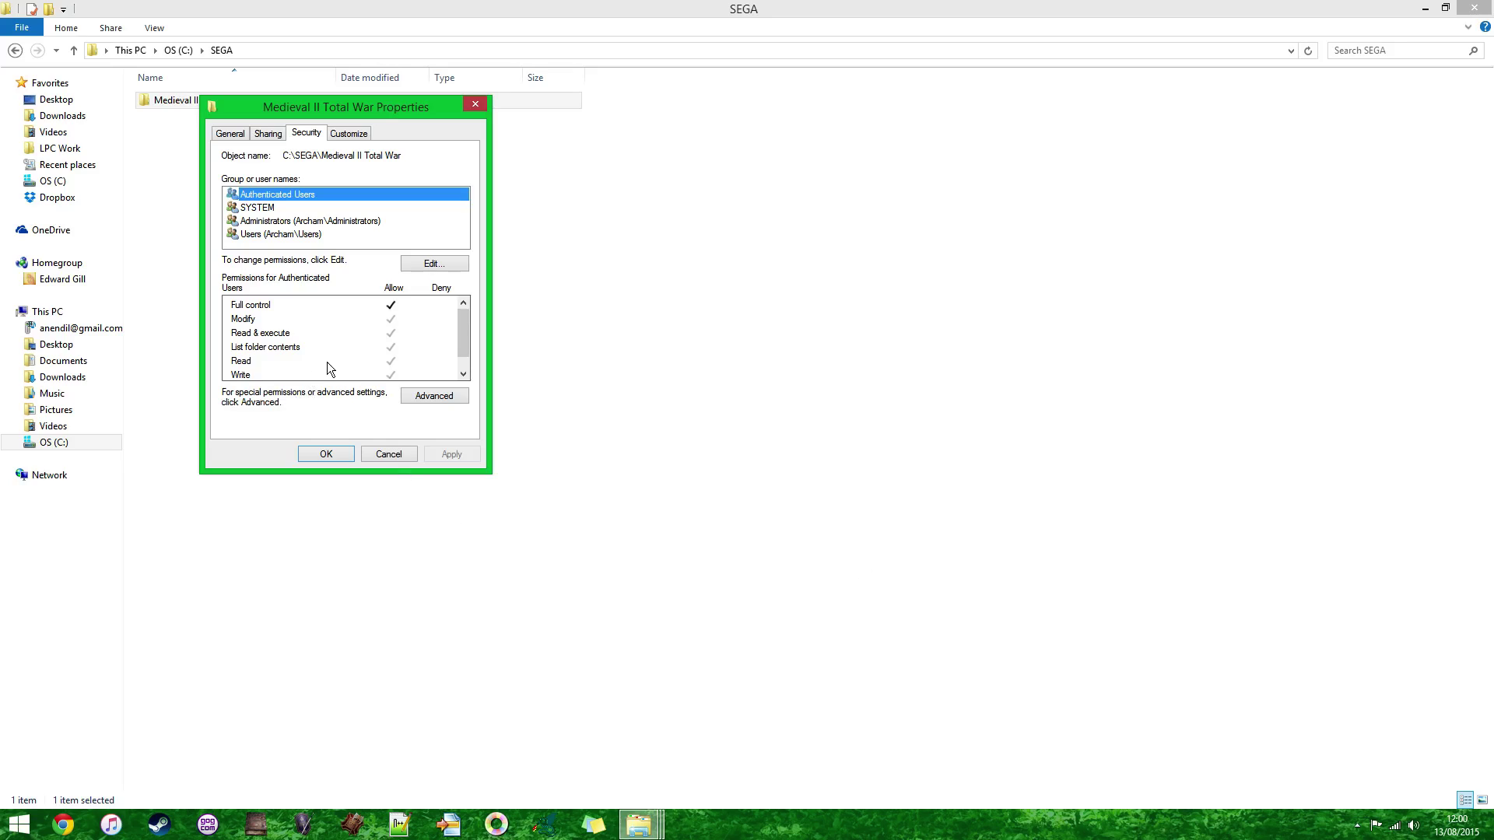
left_click(255, 235)
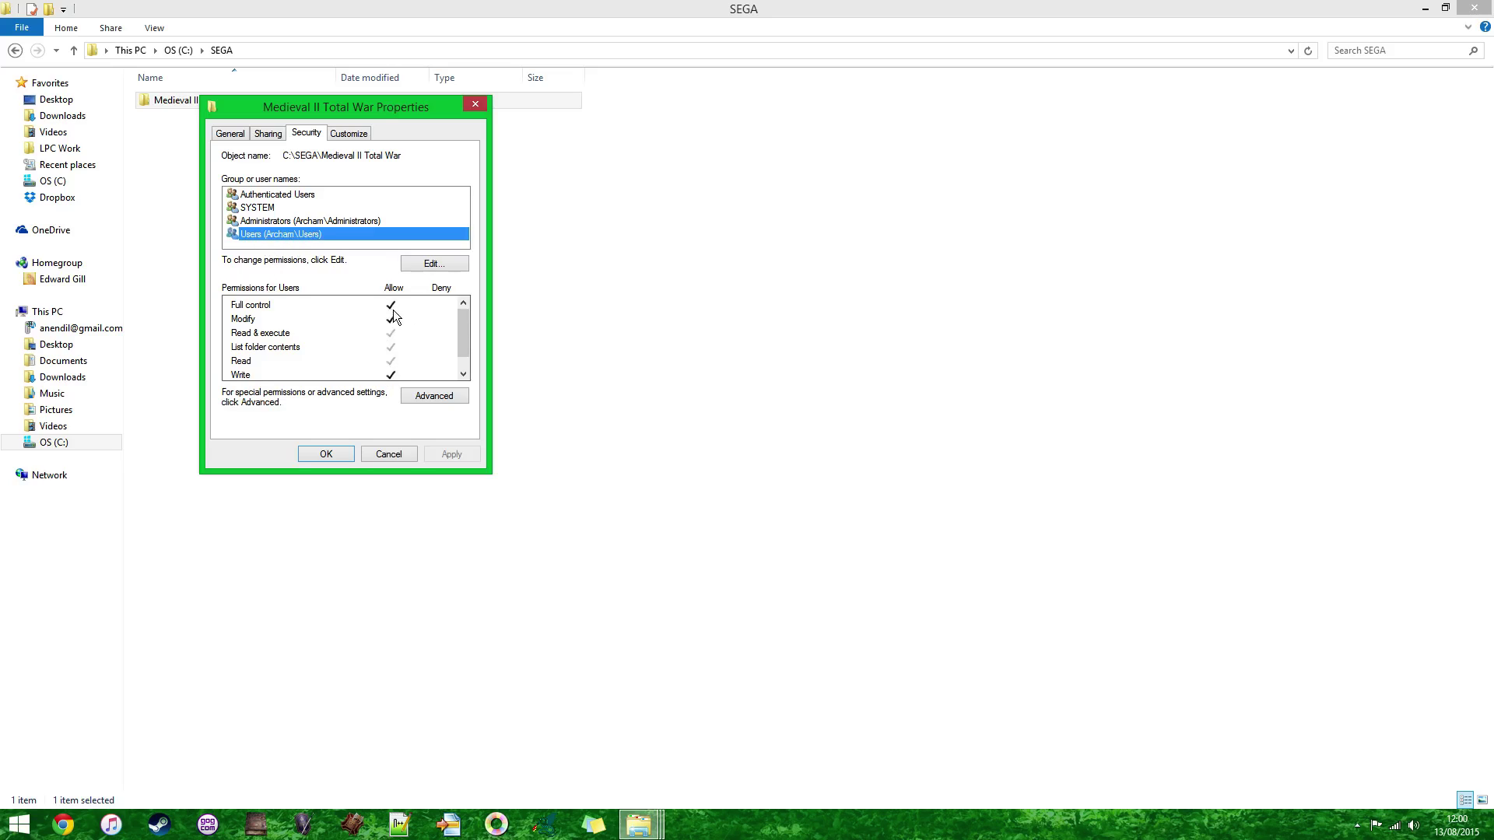
scroll(460, 319, "down", 1)
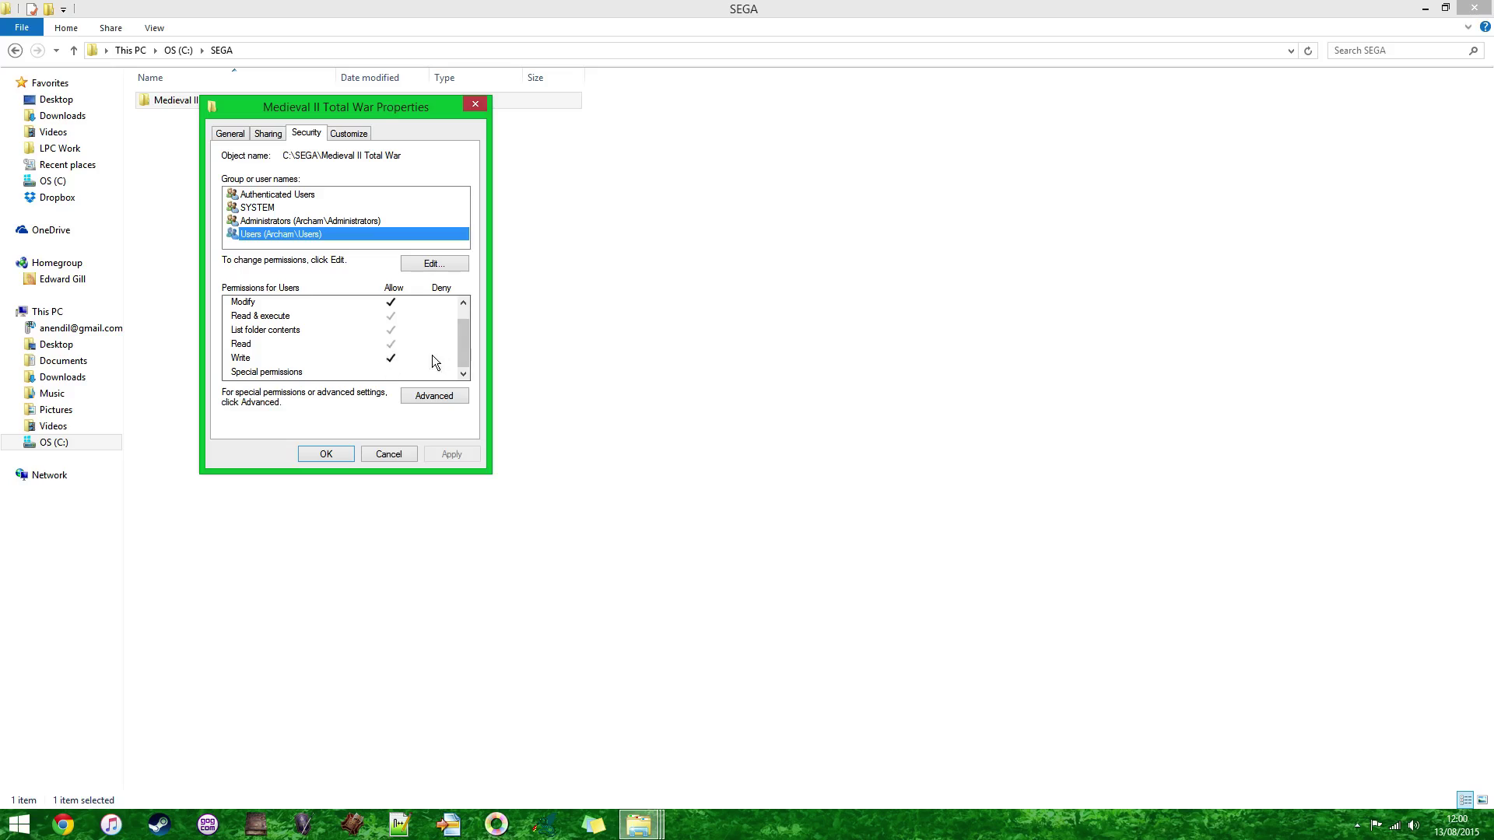
scroll(461, 325, "up", 1)
scroll(462, 325, "down", 1)
scroll(459, 342, "up", 1)
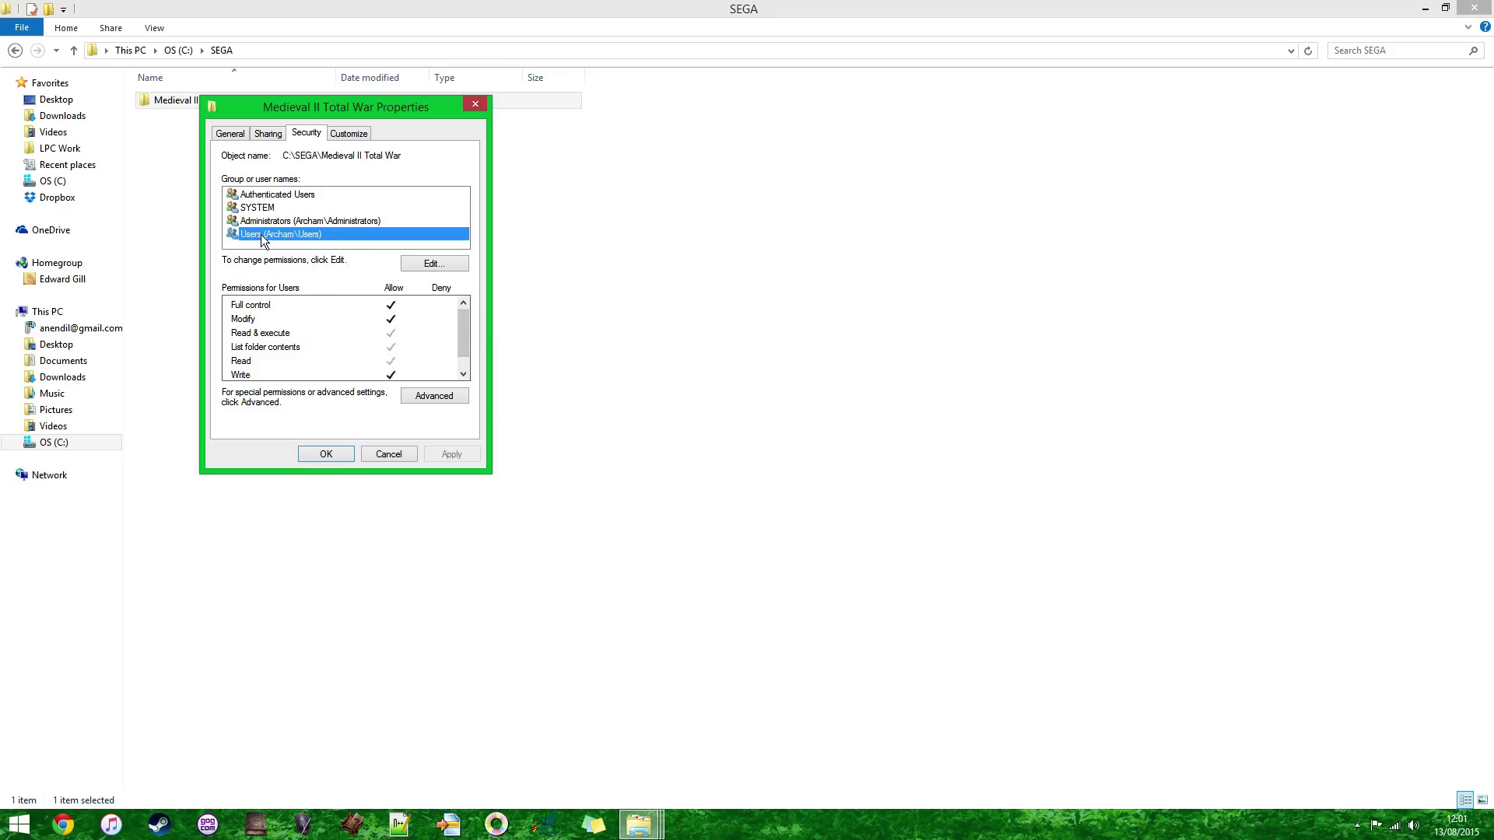
In the permissions editor, select Users, check its Full control allowance, and confirm with OK
left_click(421, 264)
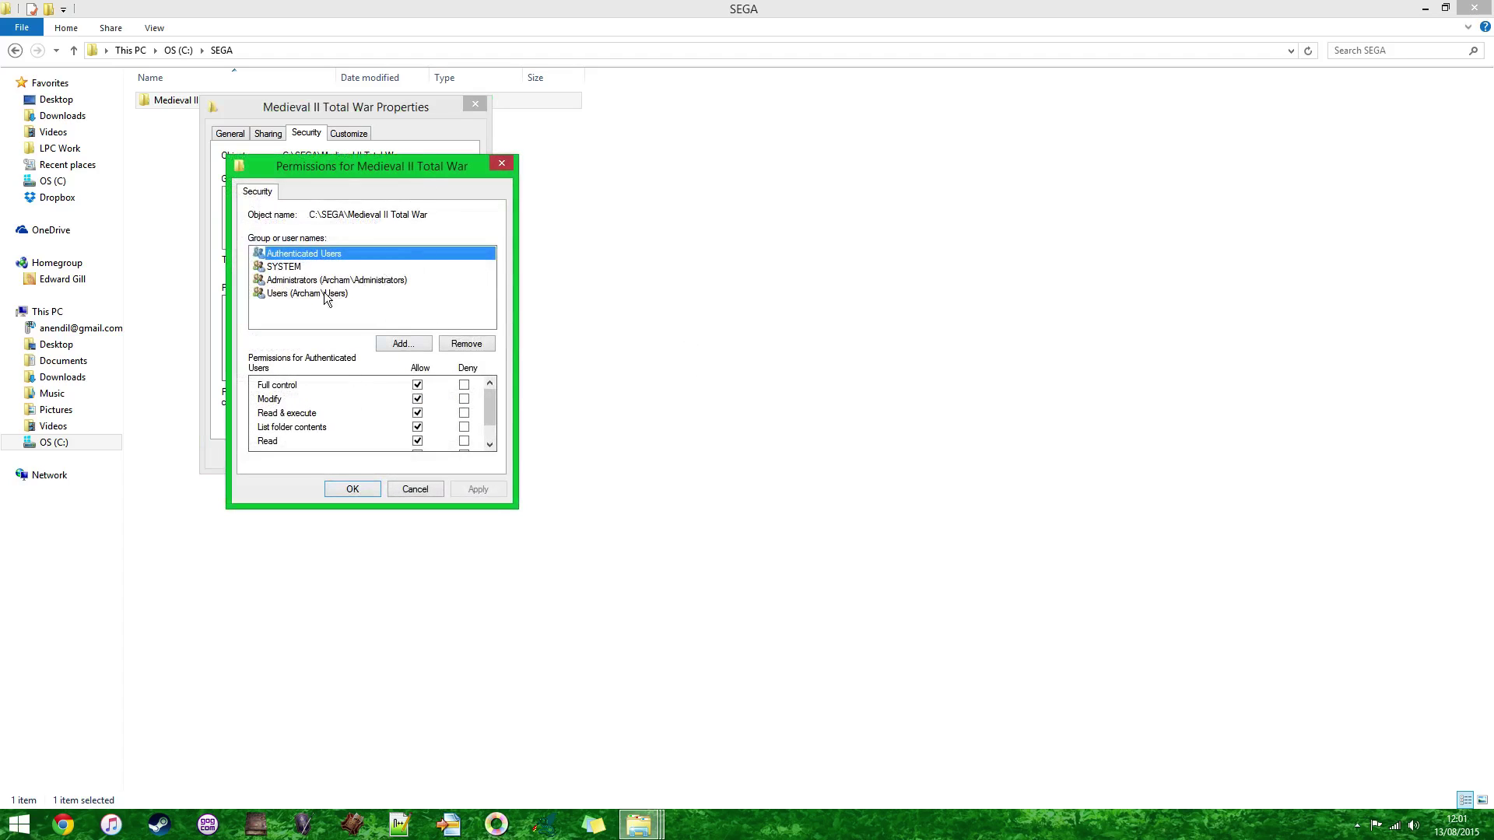
left_click(297, 296)
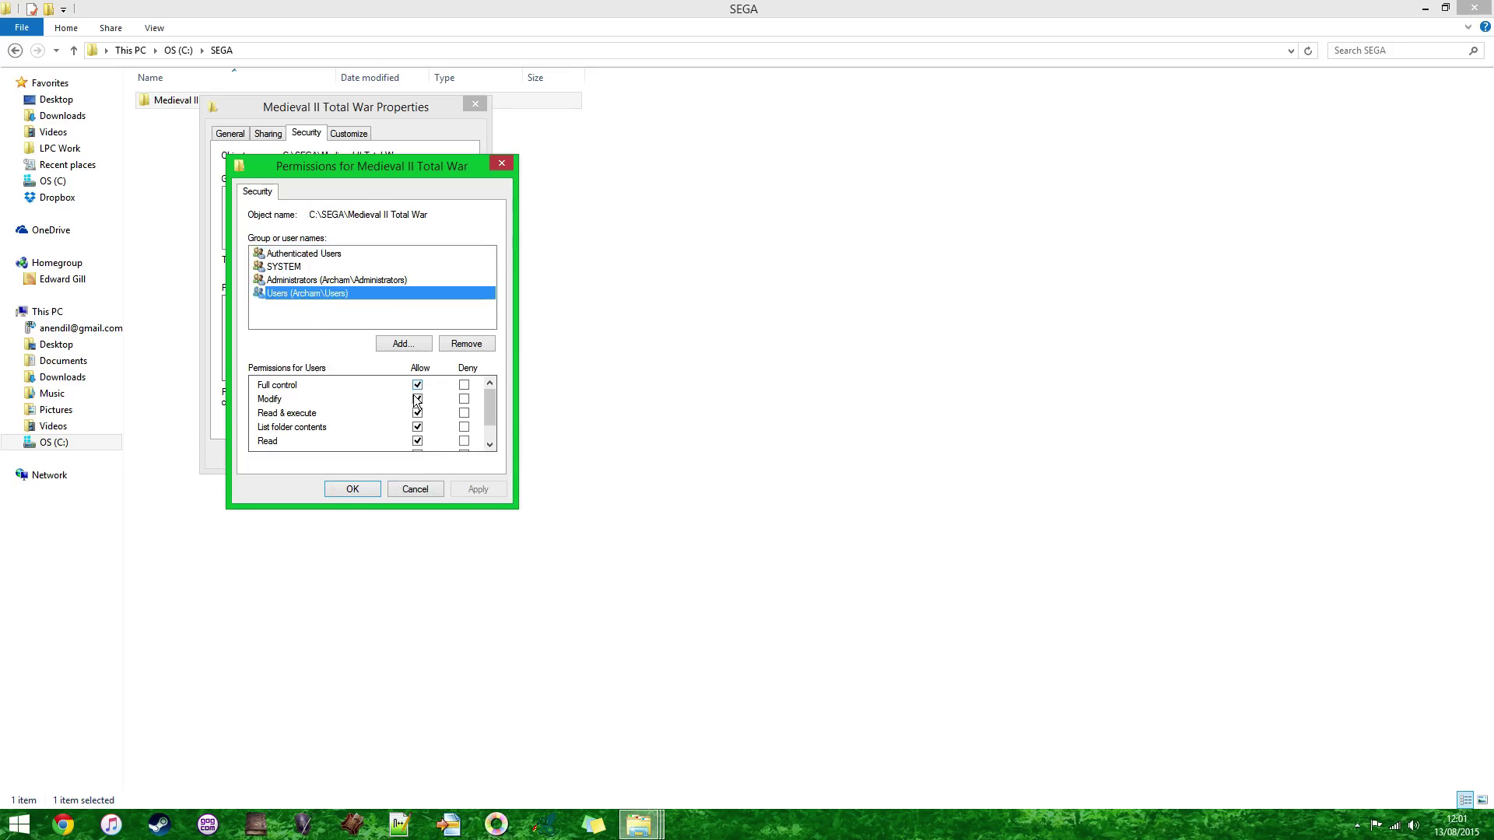
scroll(422, 417, "down", 1)
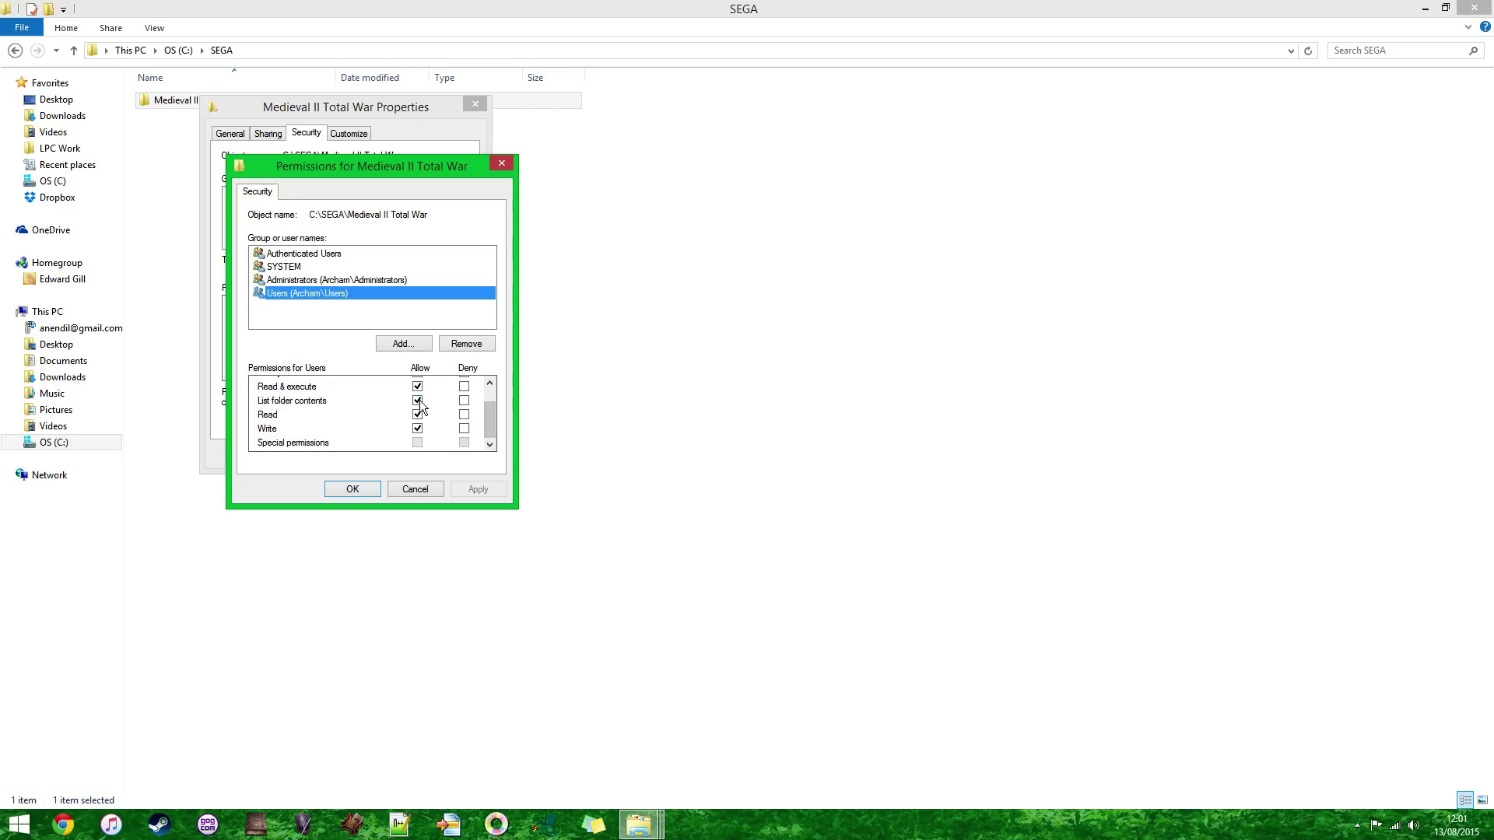
scroll(484, 417, "up", 1)
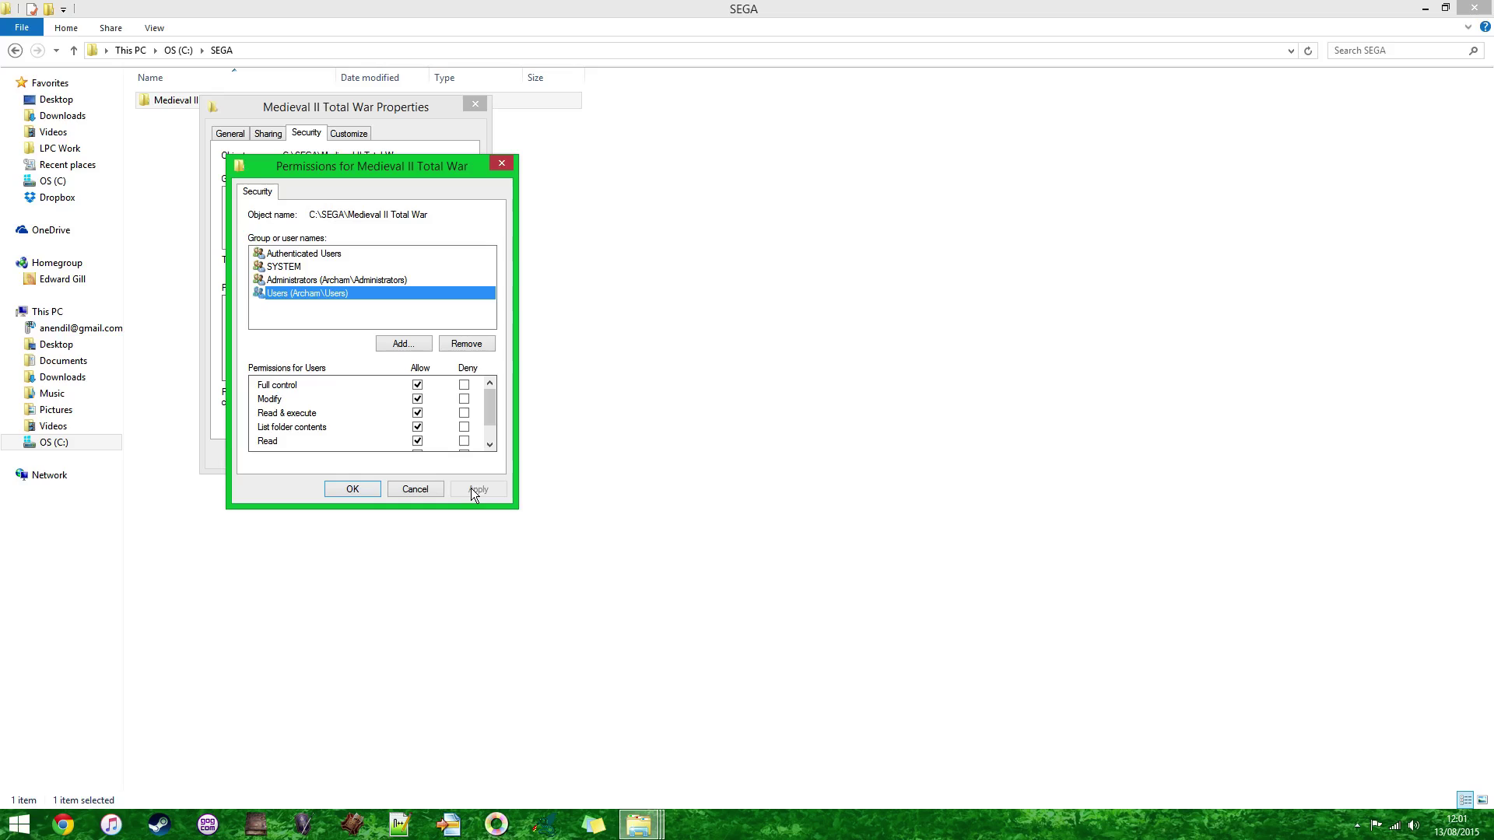
left_click(352, 489)
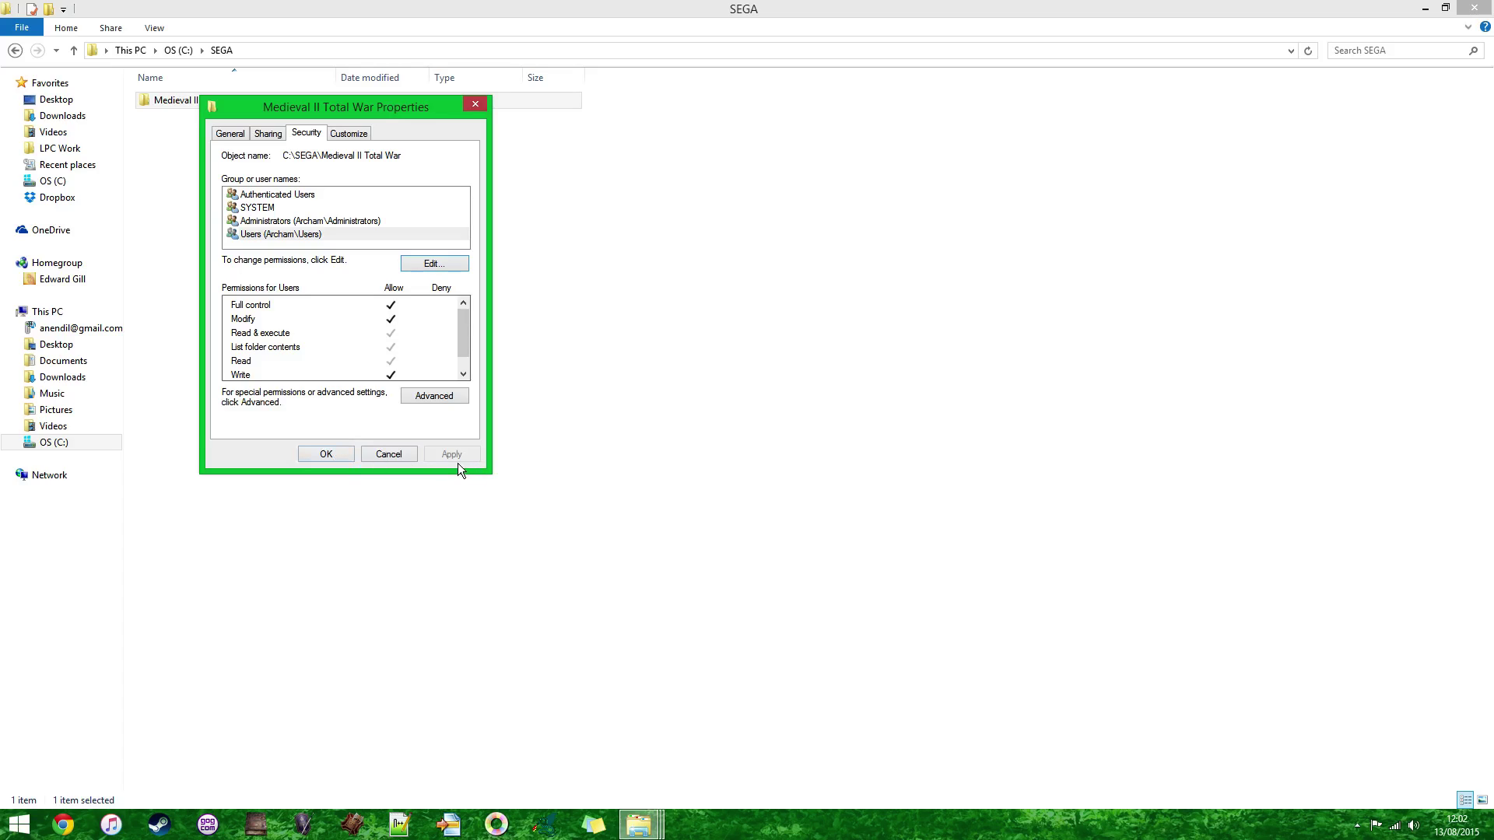
Close and reopen Medieval II Total War's Properties, selecting Users on the Security tab
left_click(336, 456)
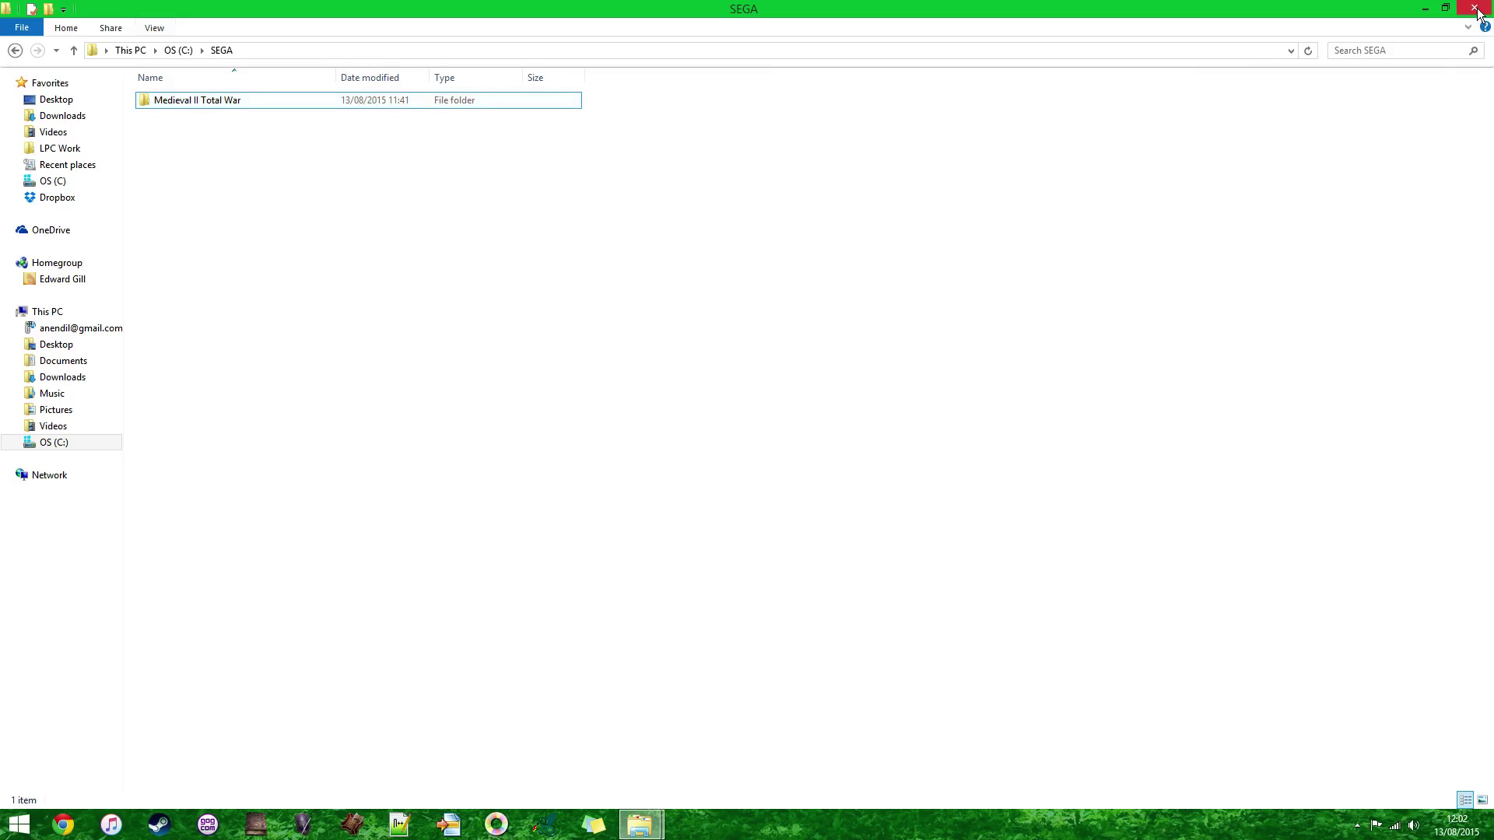
right_click(207, 98)
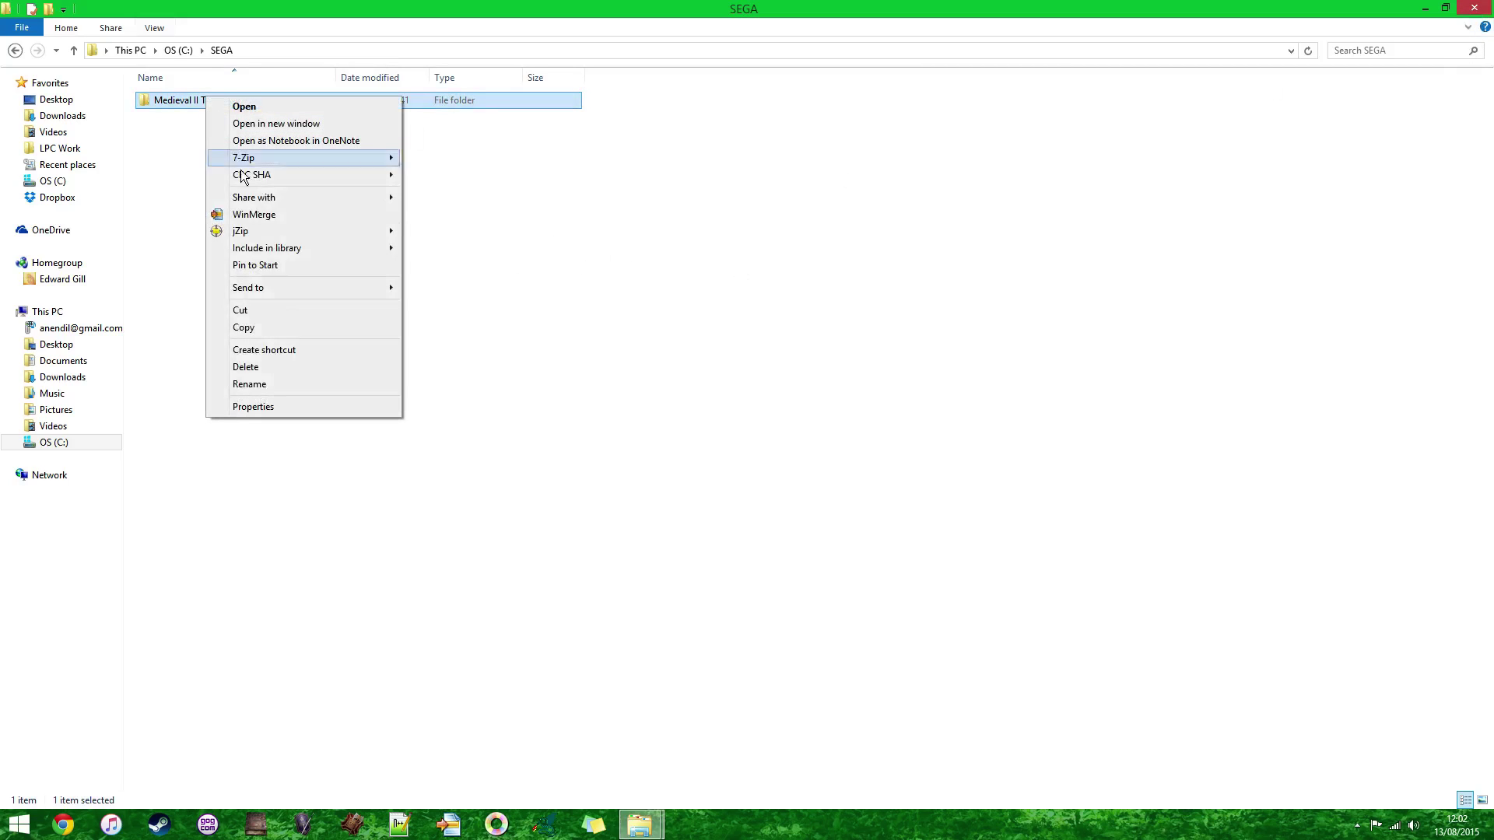
left_click(263, 408)
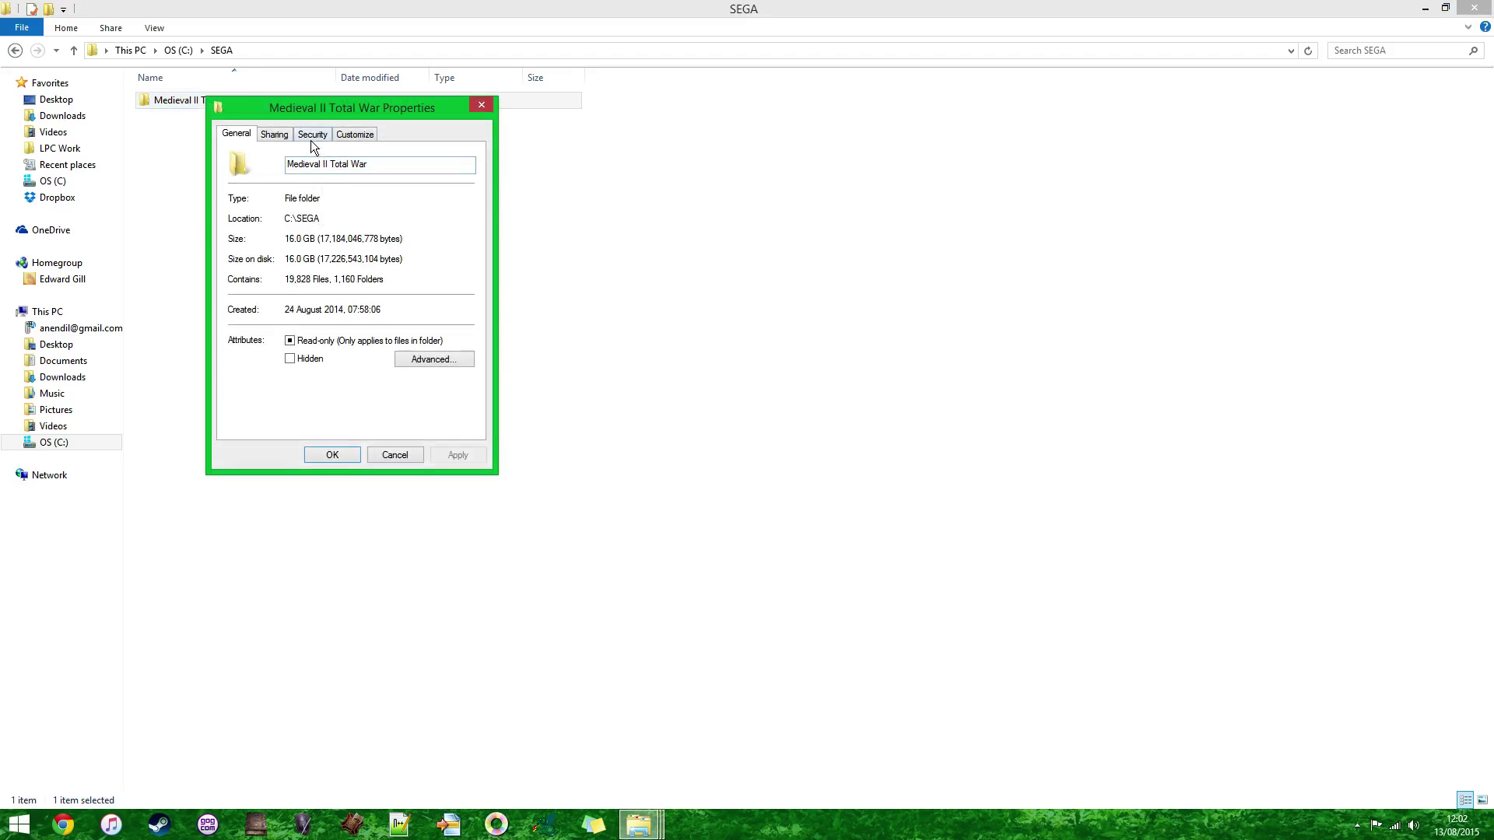
left_click(308, 134)
left_click(289, 235)
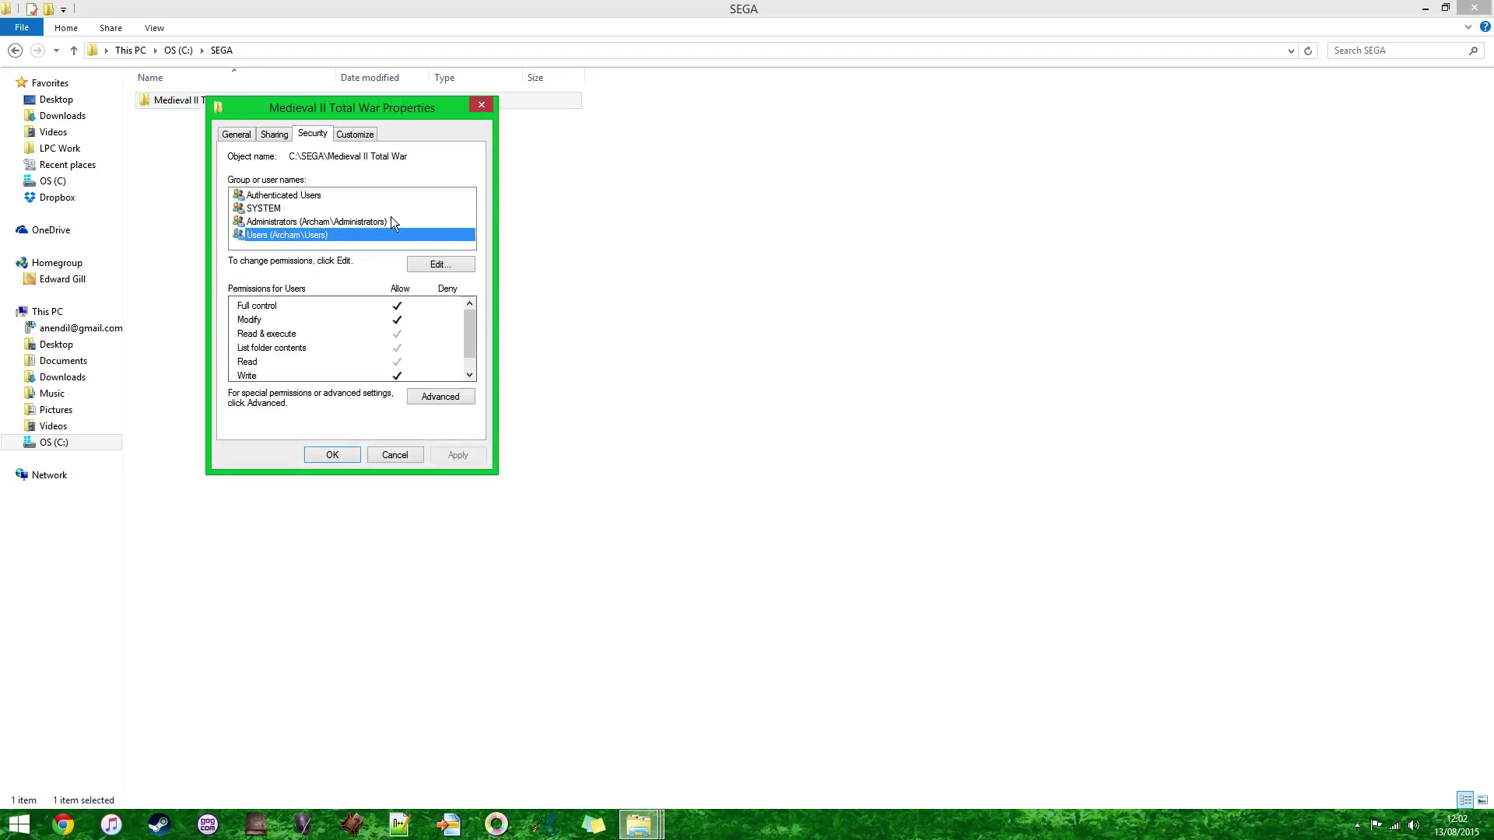
Allow Users Full control in the permissions editor, then confirm and close Properties
left_click(440, 265)
left_click(297, 294)
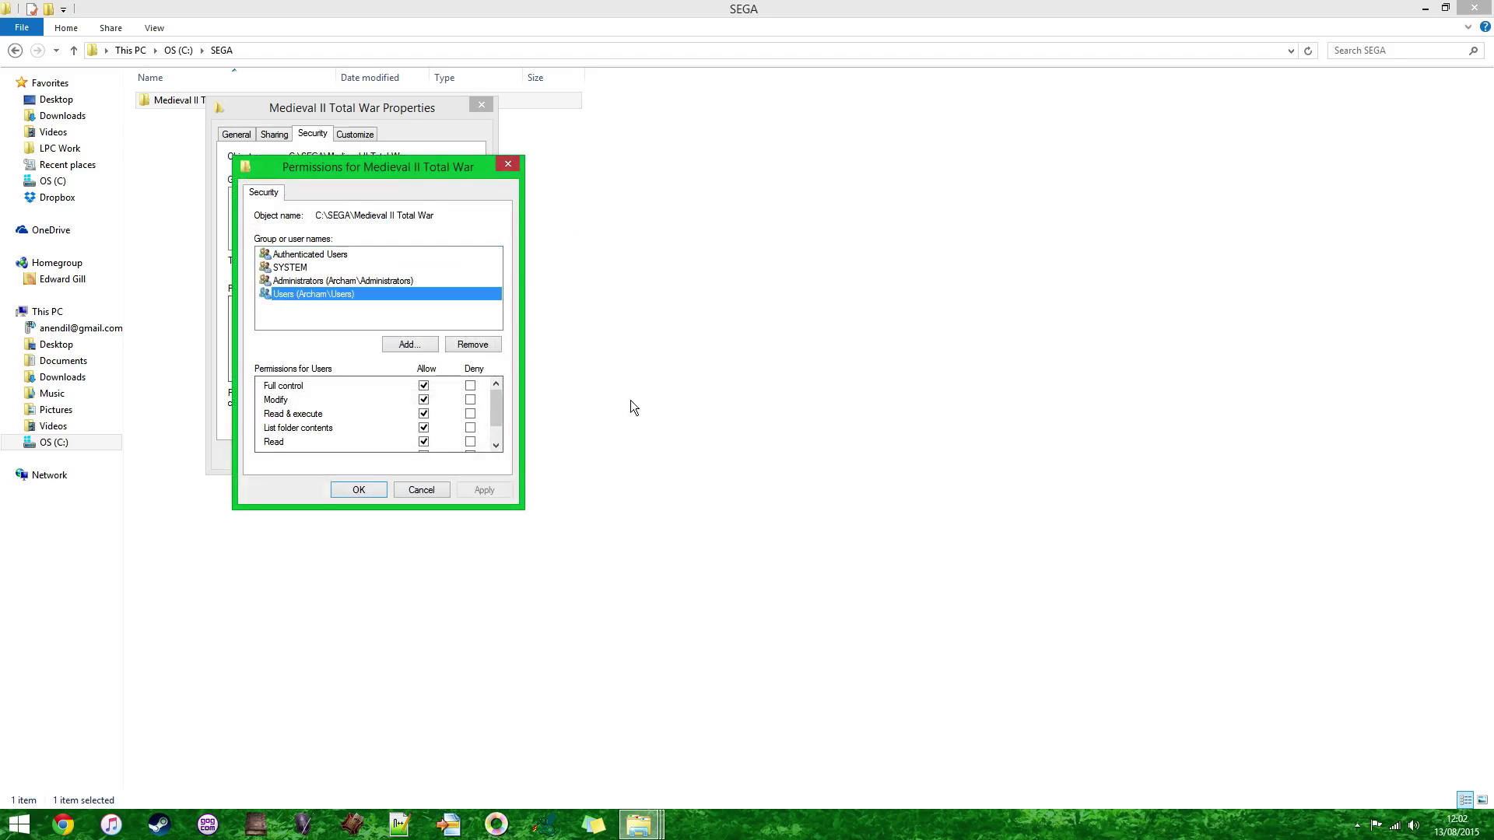
left_click(424, 386)
left_click(356, 490)
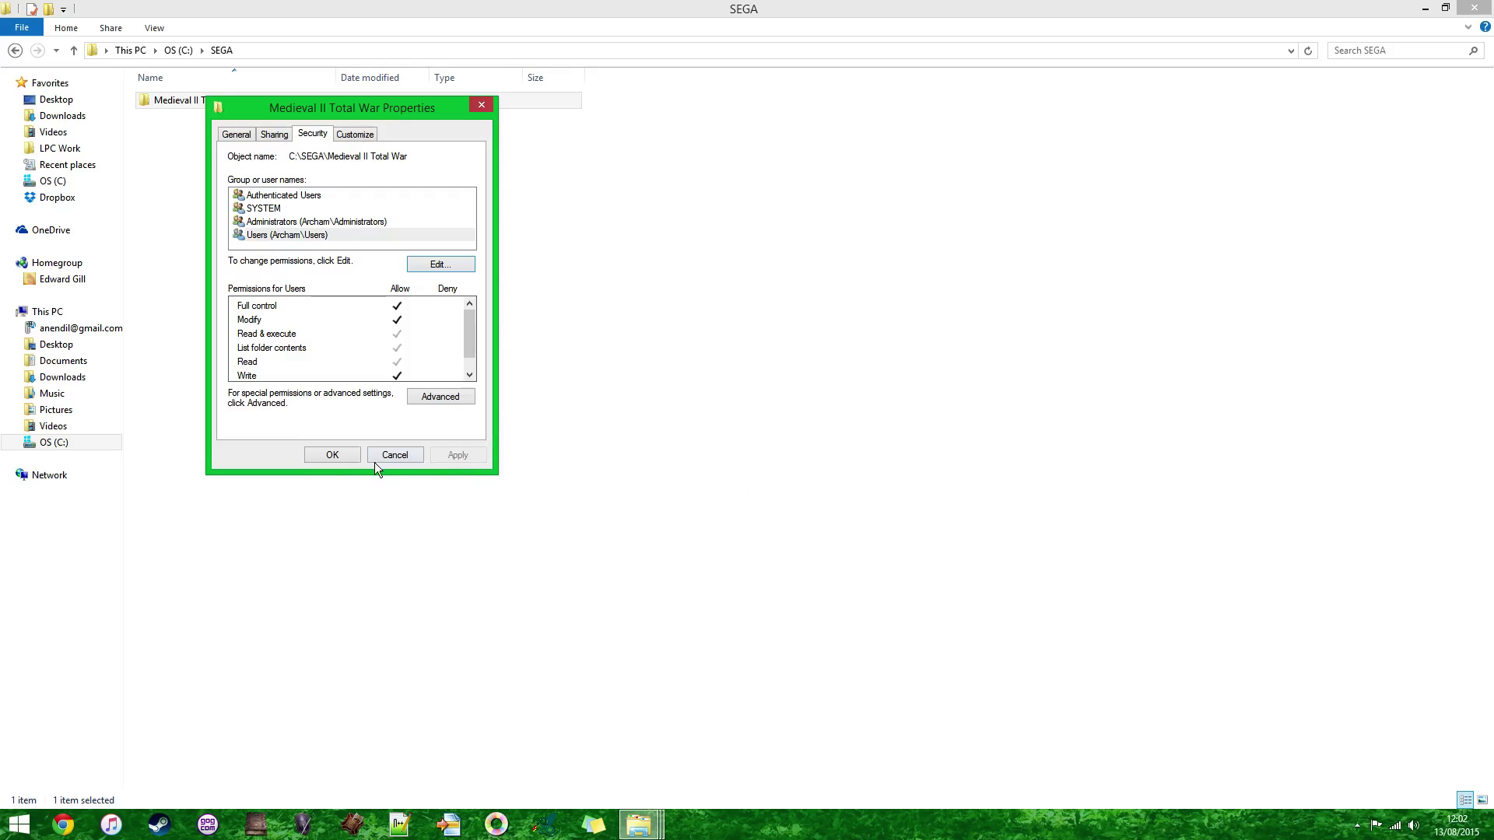
left_click(325, 458)
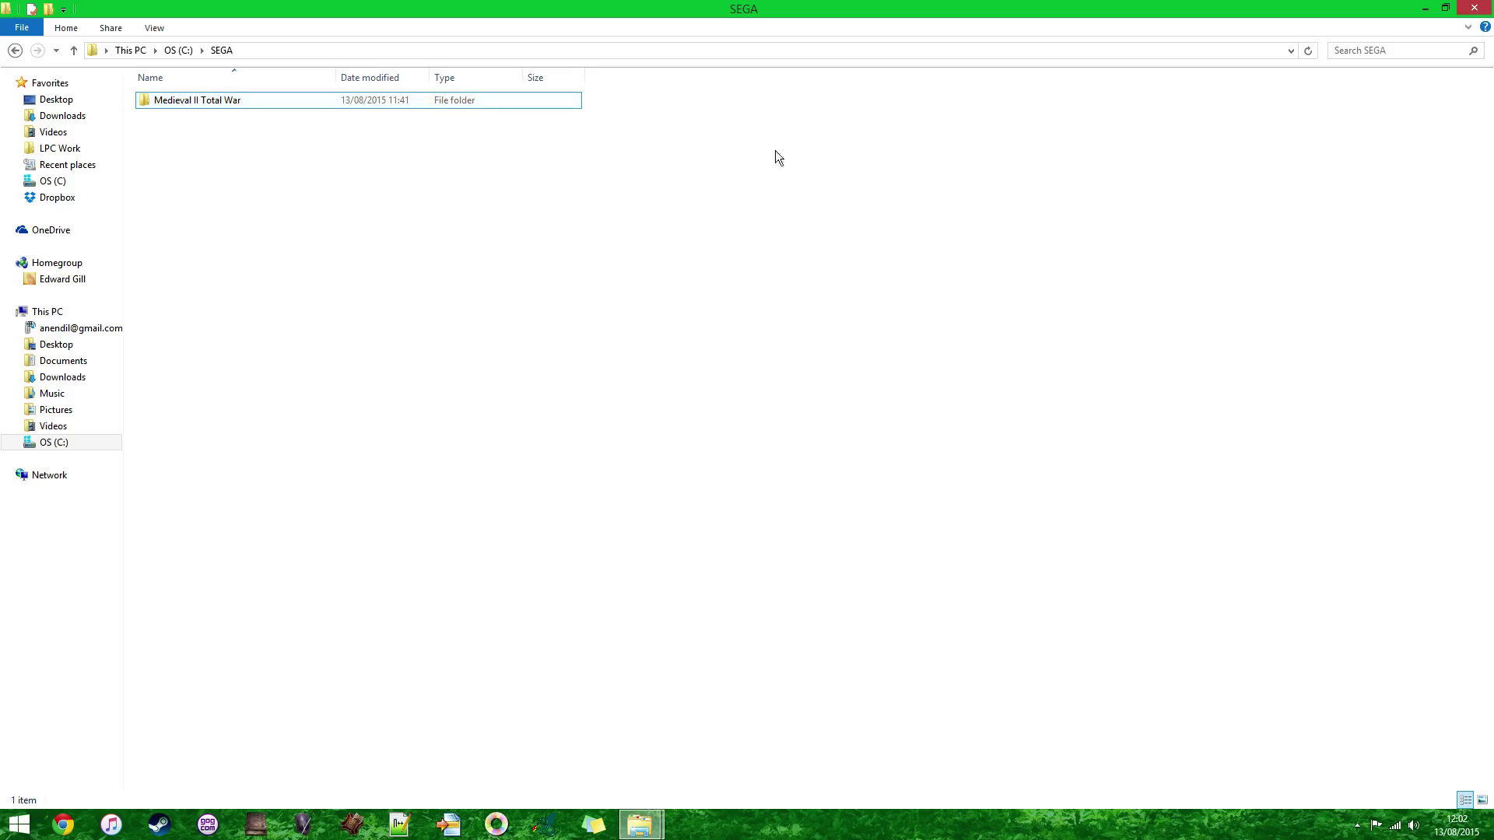
Close the SEGA and VirtualStore Program Files (x86) windows and maximize the Third_Age_DaC data window
left_click(1474, 8)
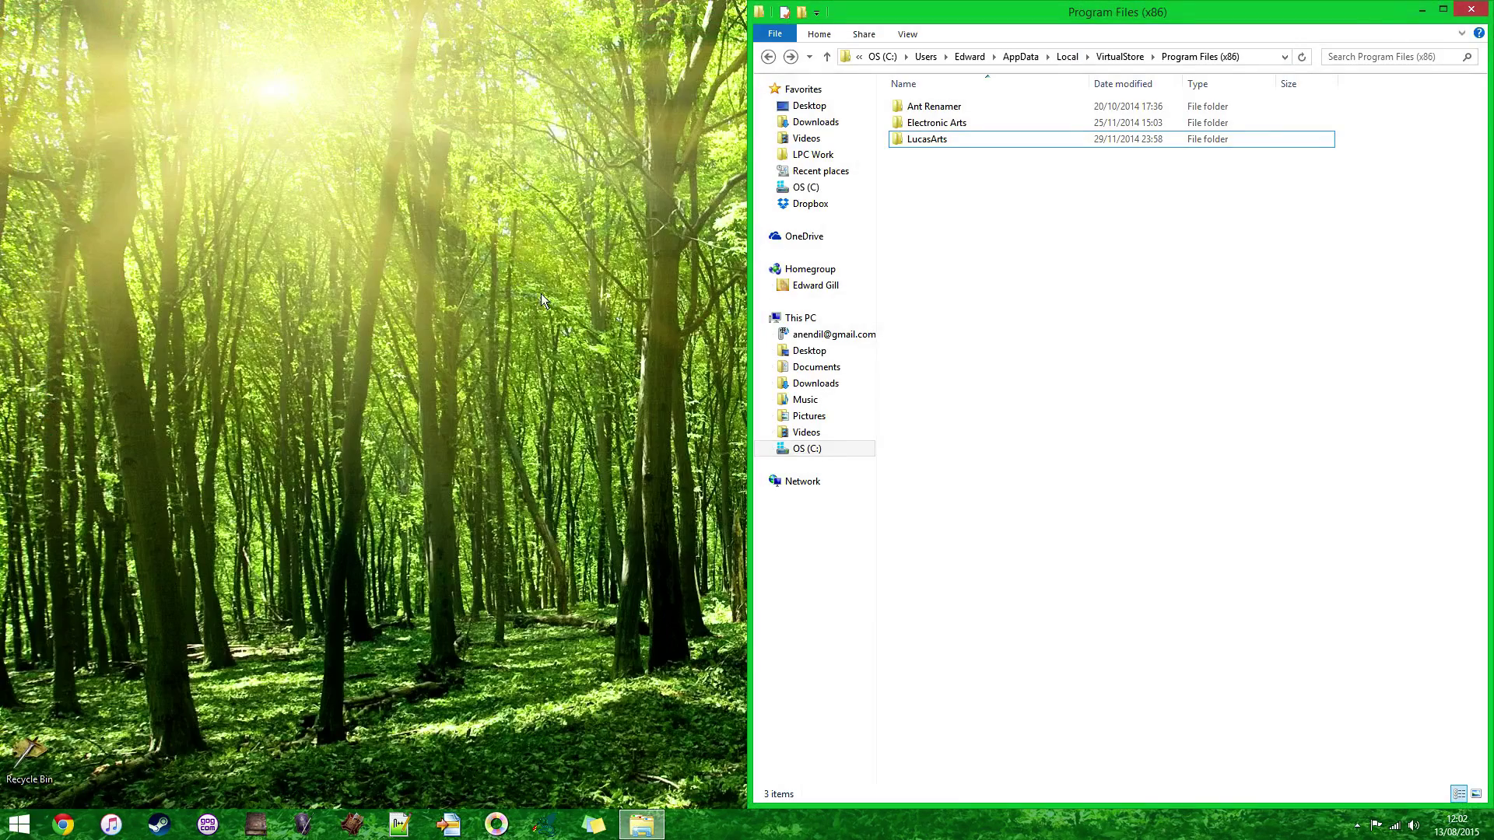
left_click(1470, 10)
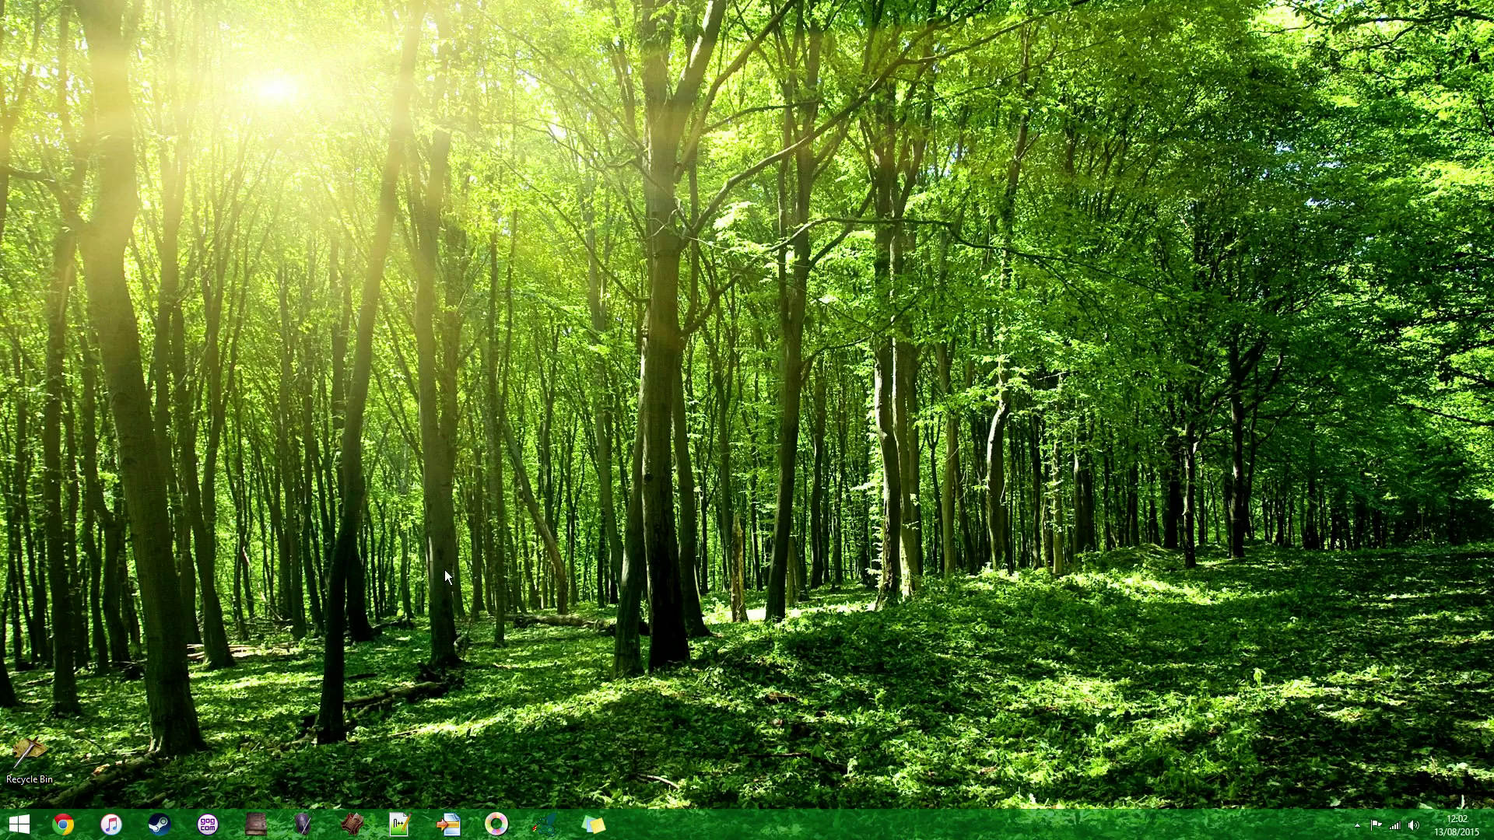
left_click(304, 824)
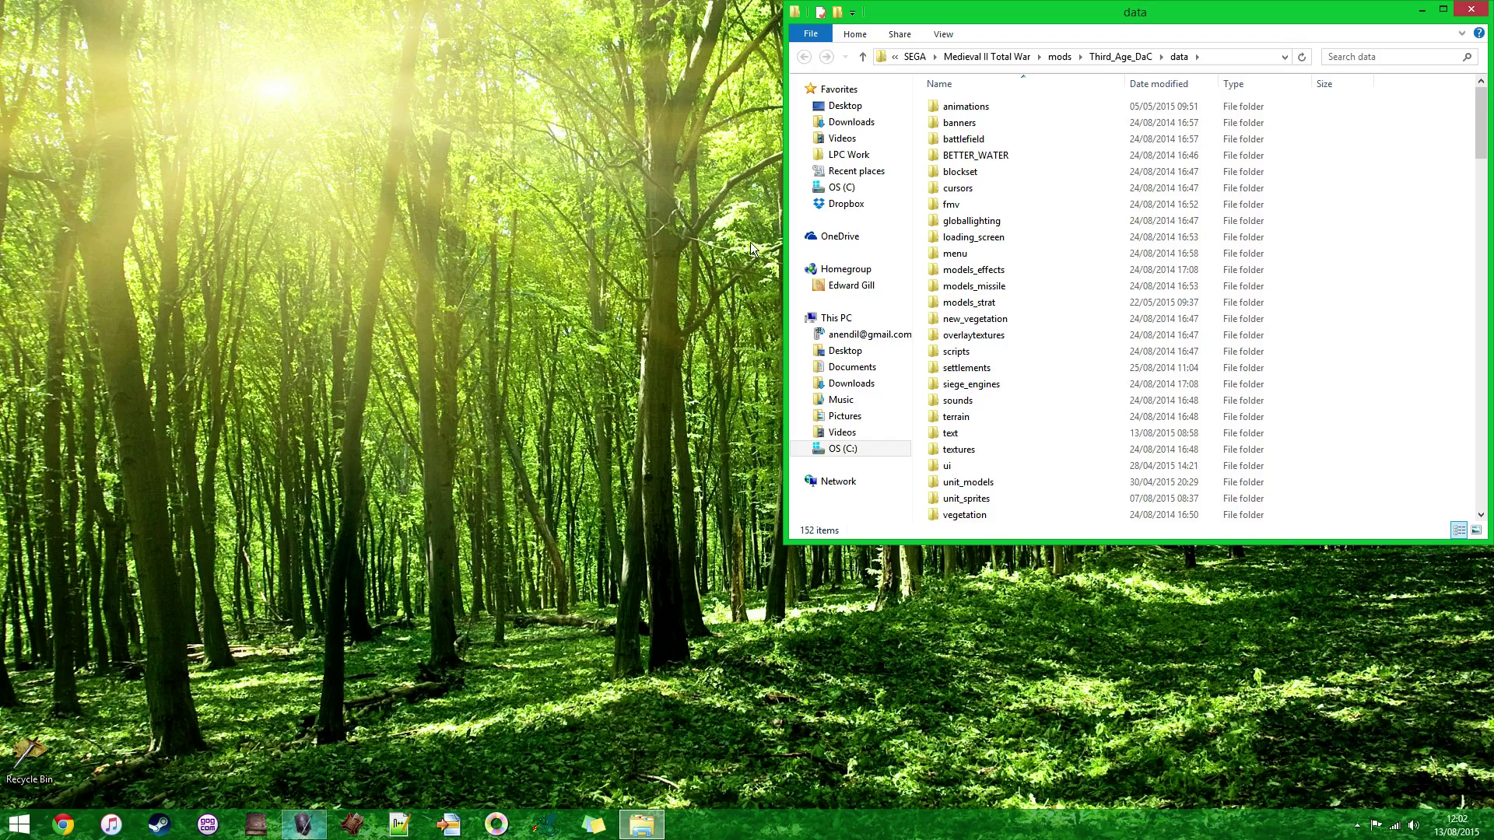
left_click(1444, 9)
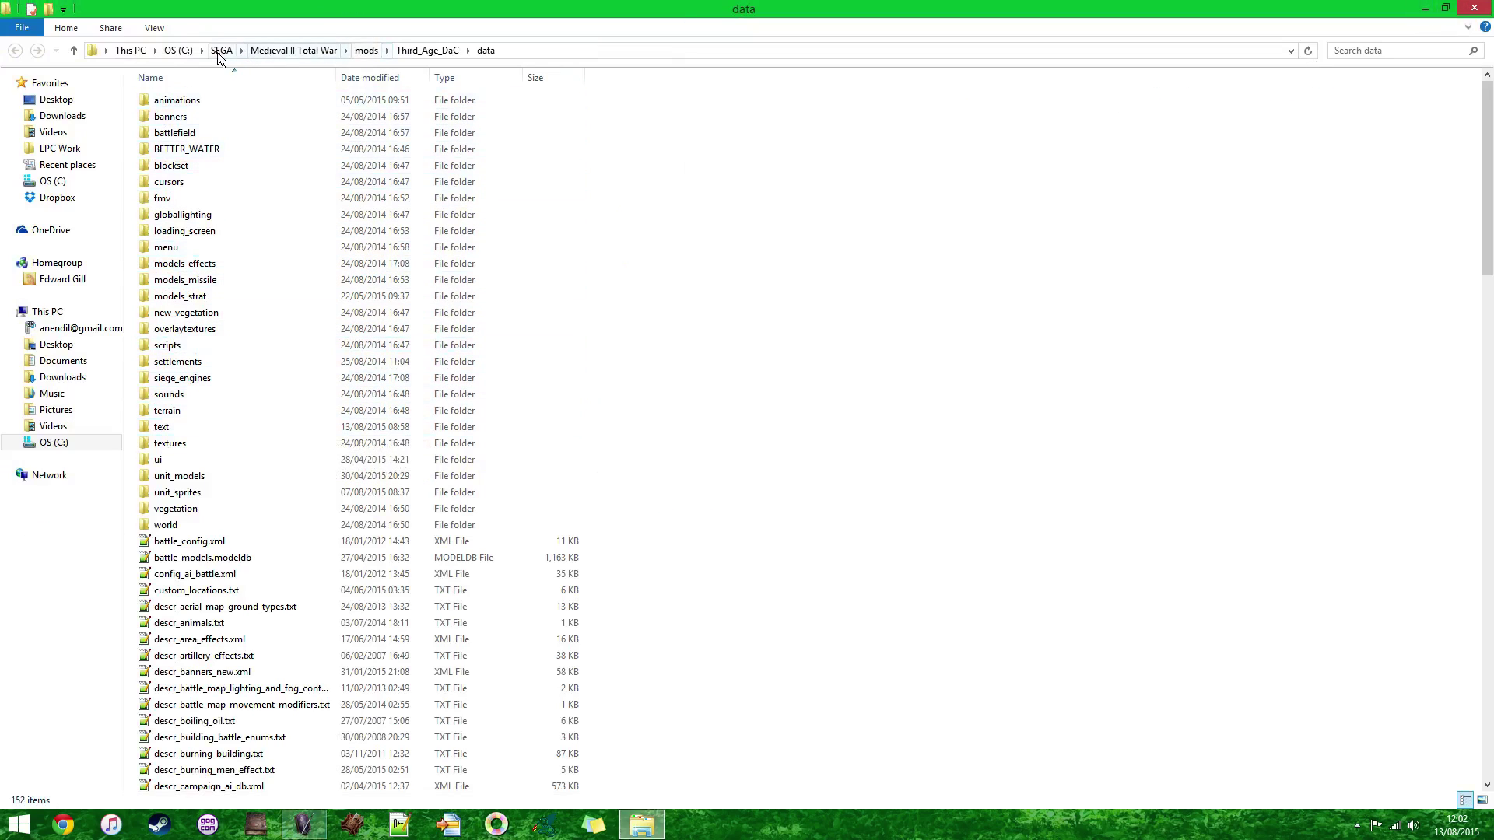
Go to the C: drive root and open SEGA > Medieval II Total War > mods
left_click(178, 50)
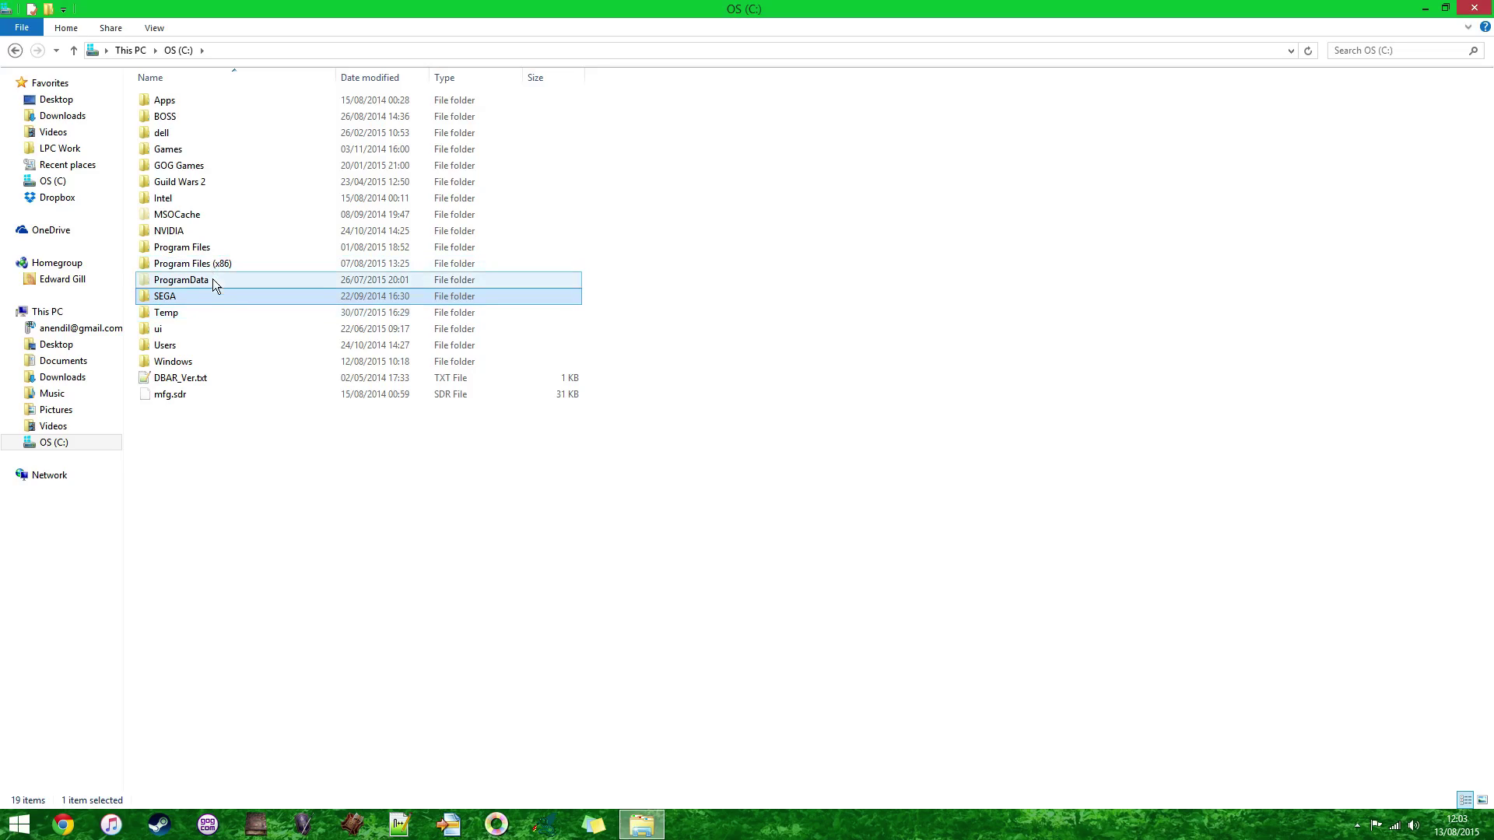
mouse_move(207, 297)
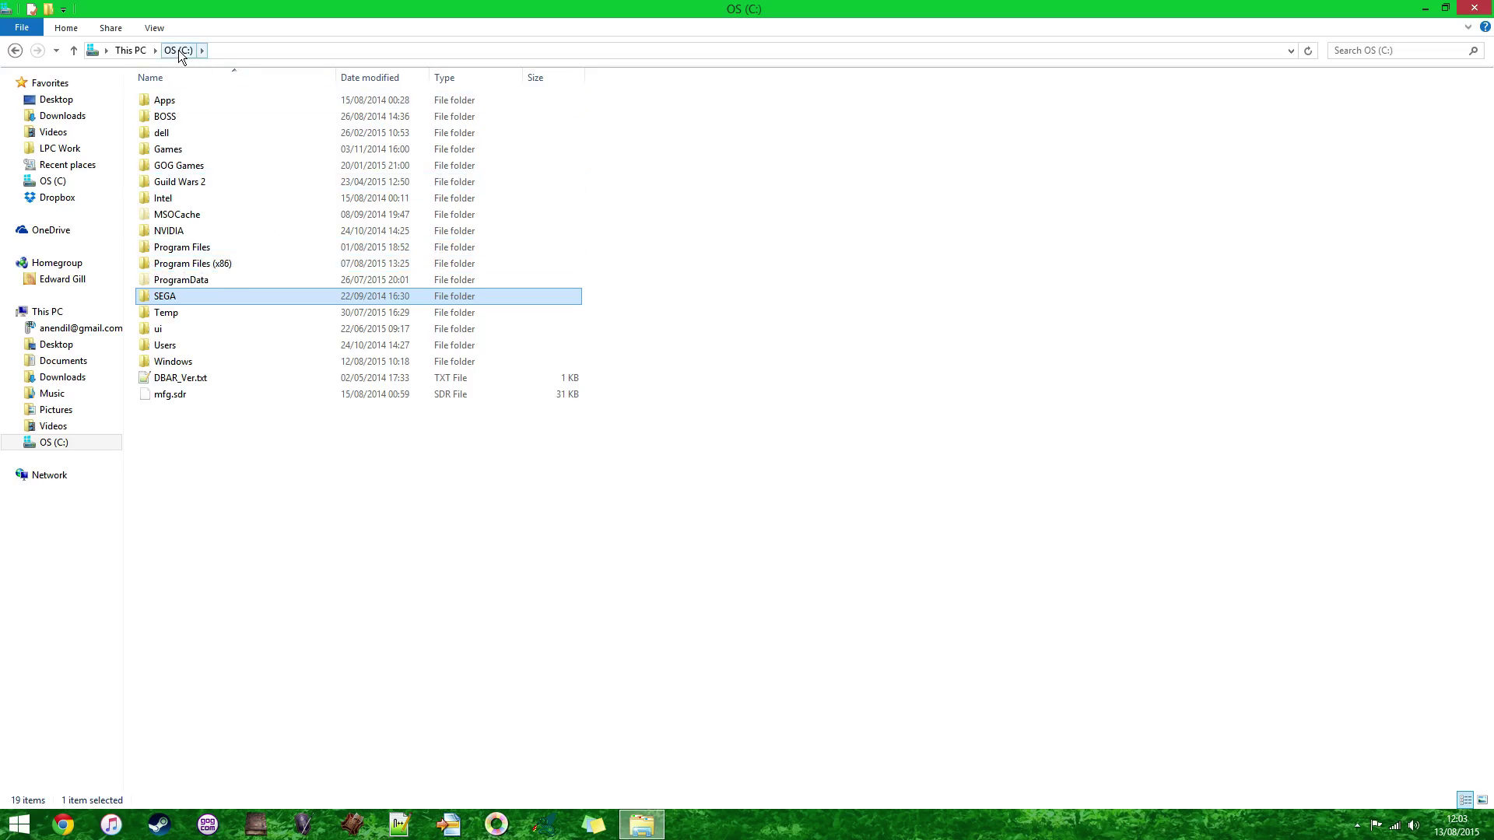
double_click(165, 297)
double_click(189, 101)
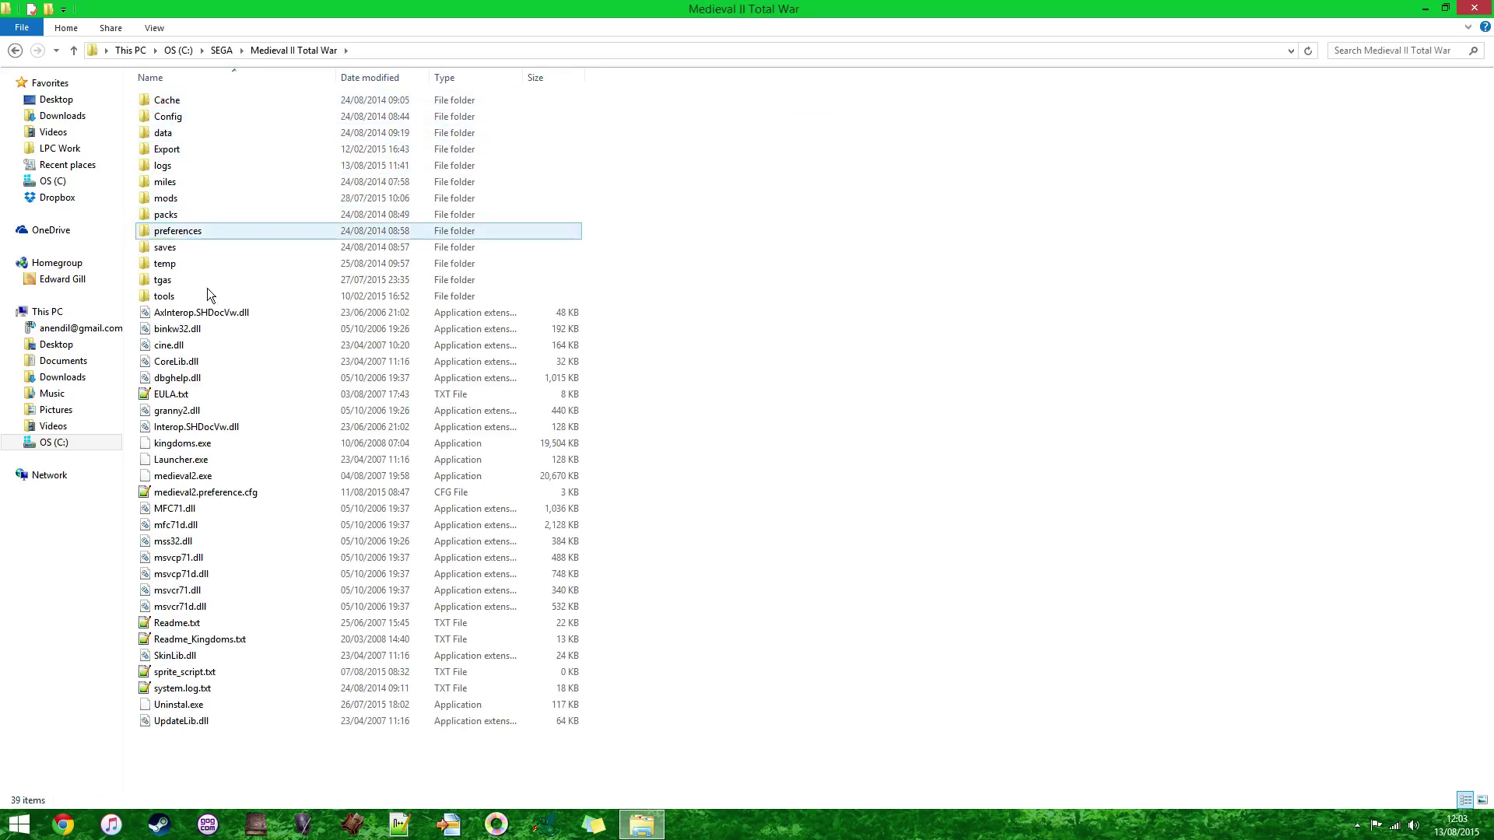
double_click(185, 198)
Look into the Third_Age_DaC and Third_Age_3 mod folders, then return to the C: root
double_click(206, 149)
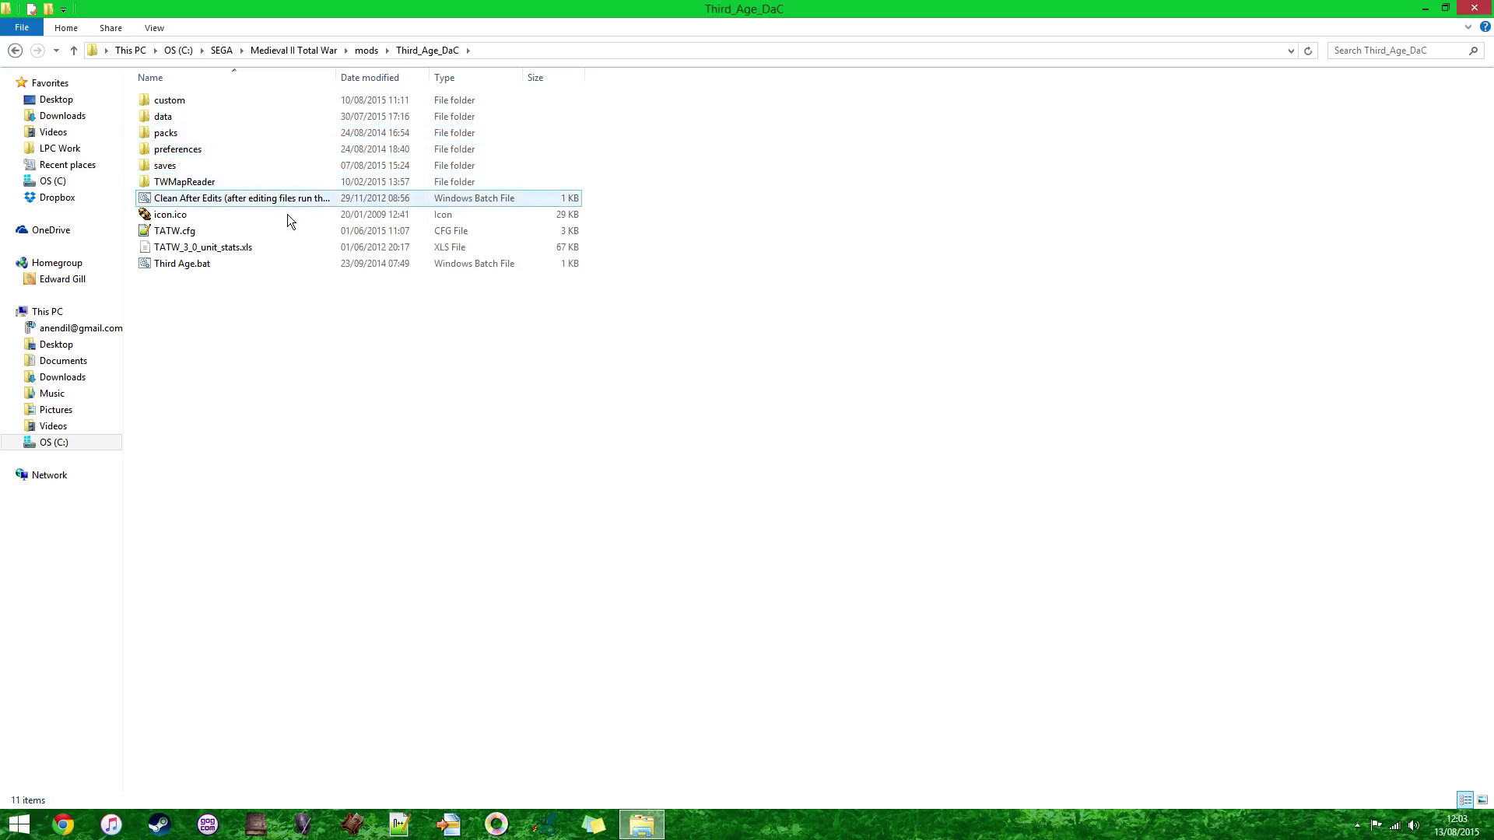
key("BackSpace")
double_click(203, 117)
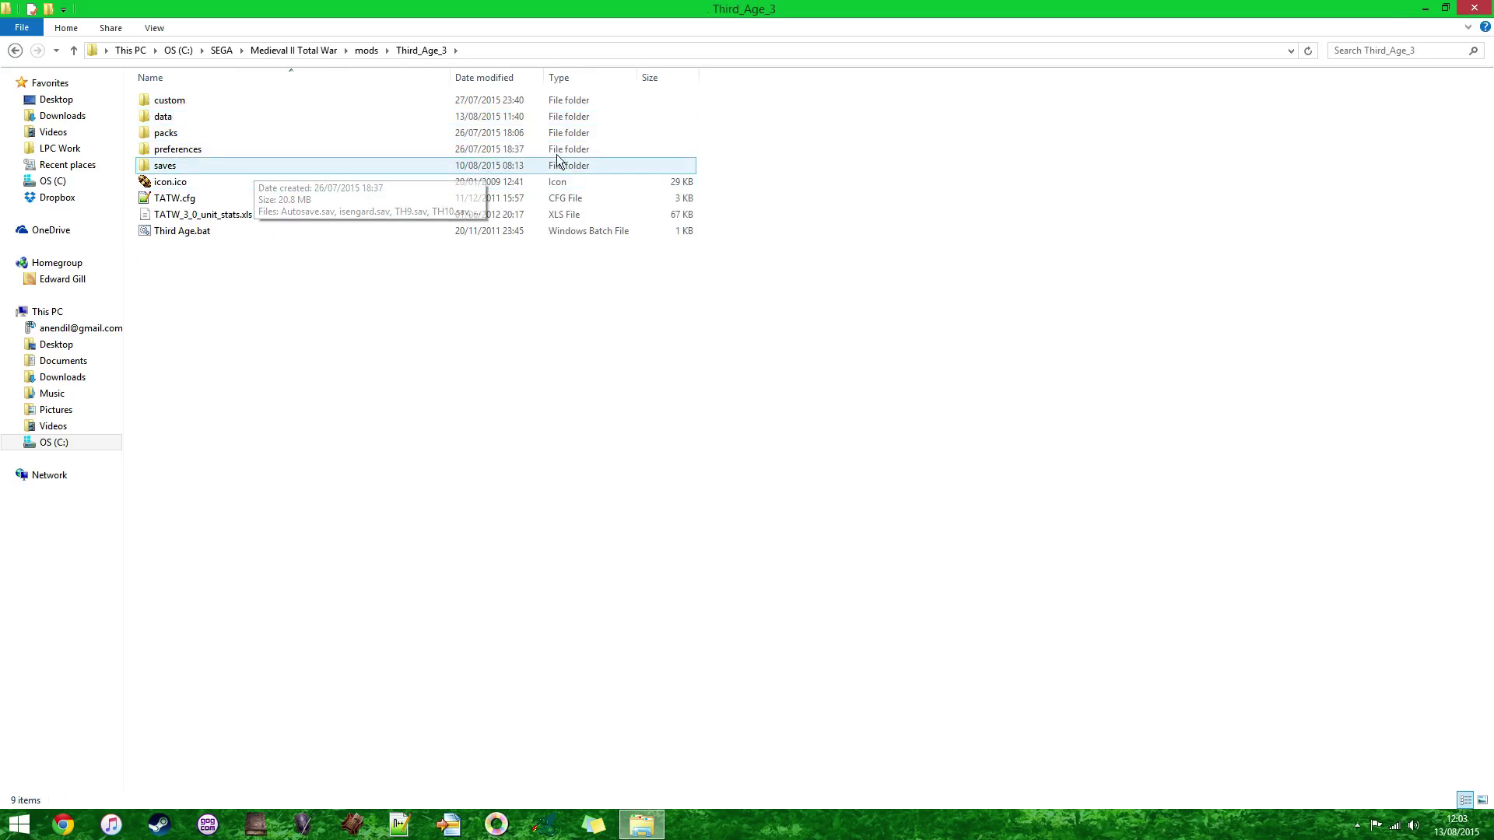
left_click(178, 50)
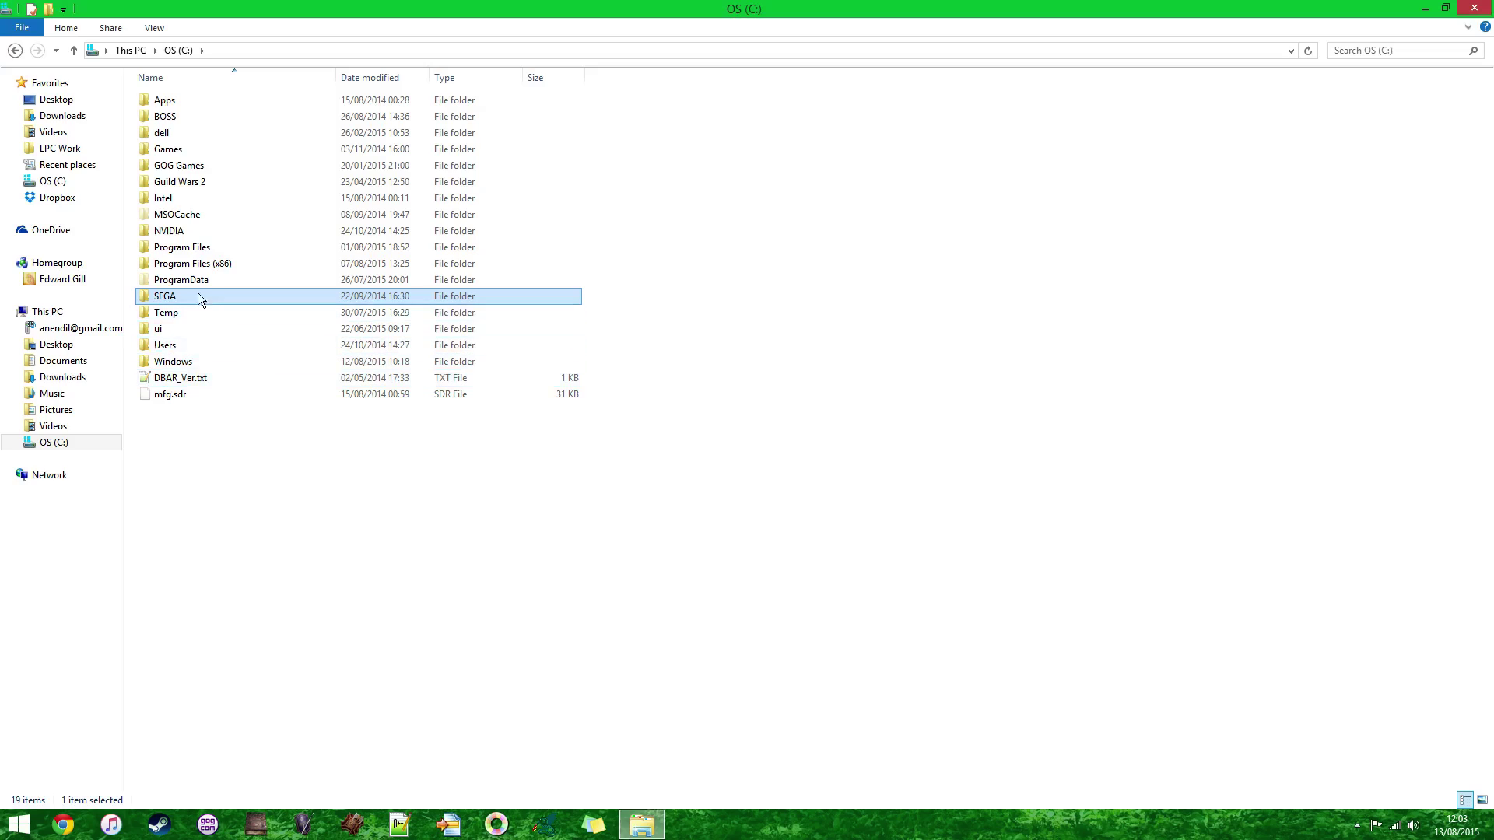
mouse_move(205, 297)
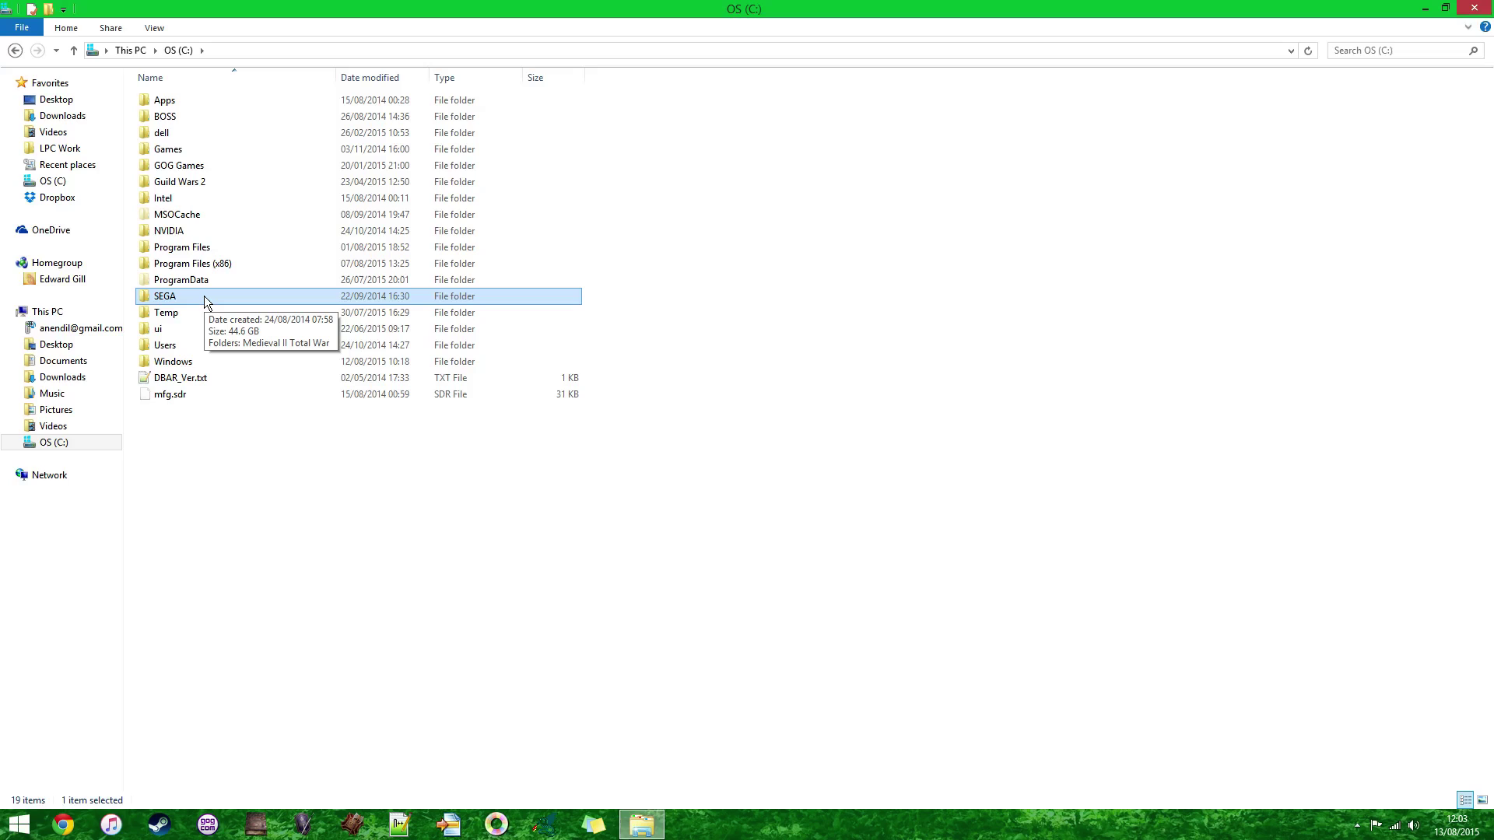
double_click(204, 263)
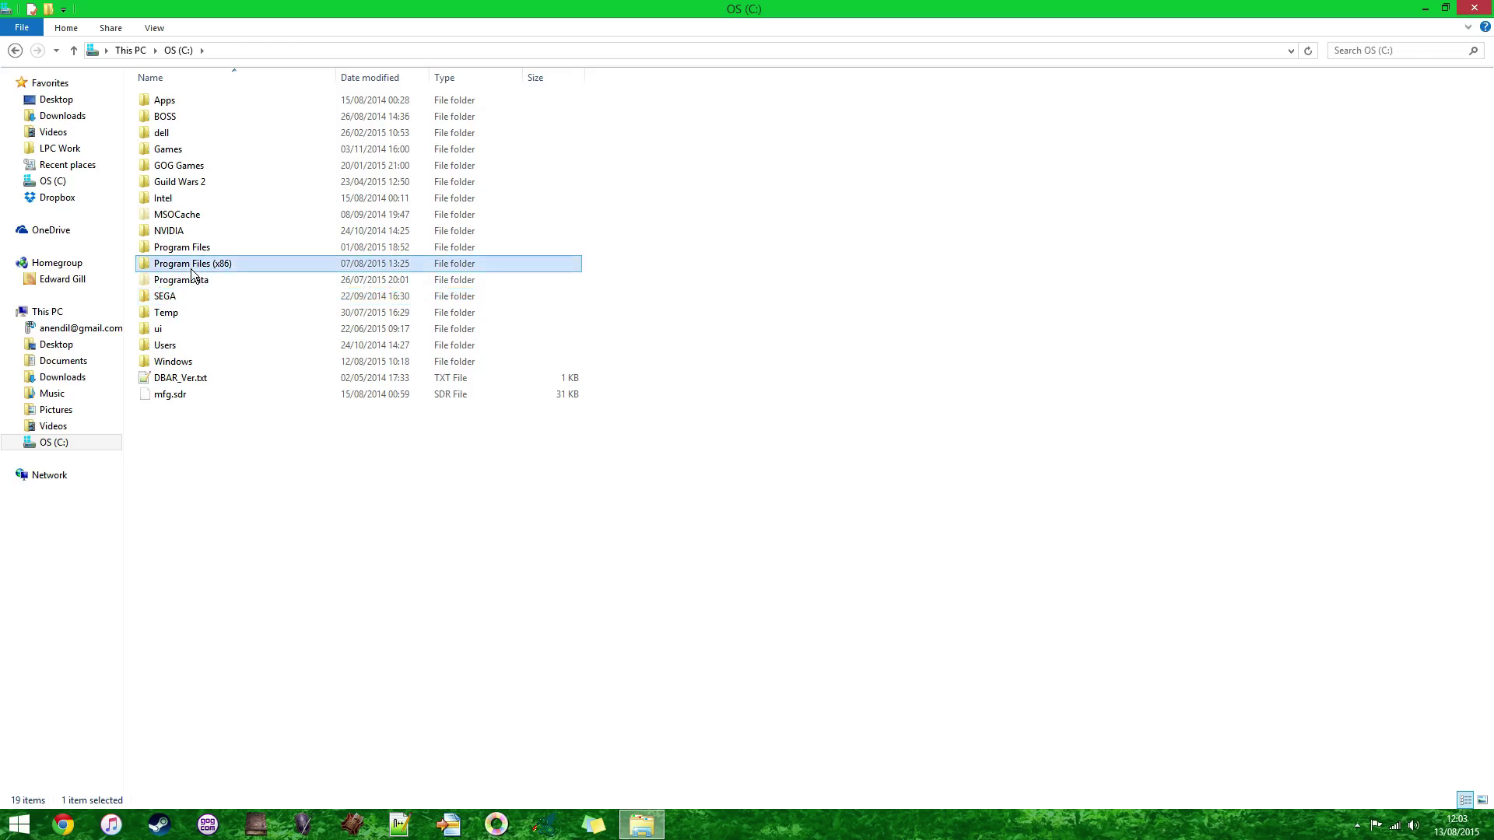
scroll(259, 366, "down", 7)
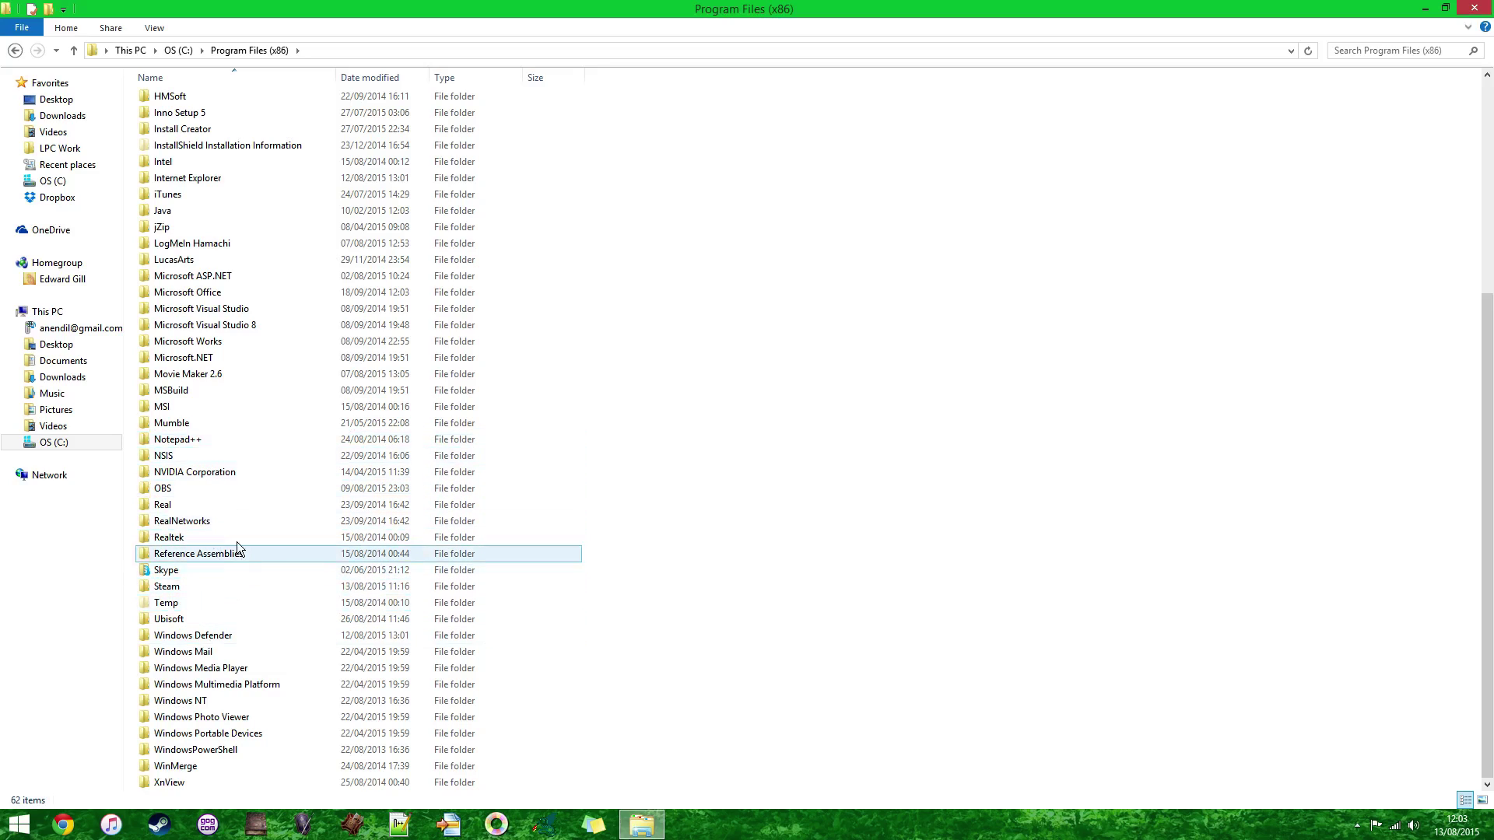
left_click(189, 427)
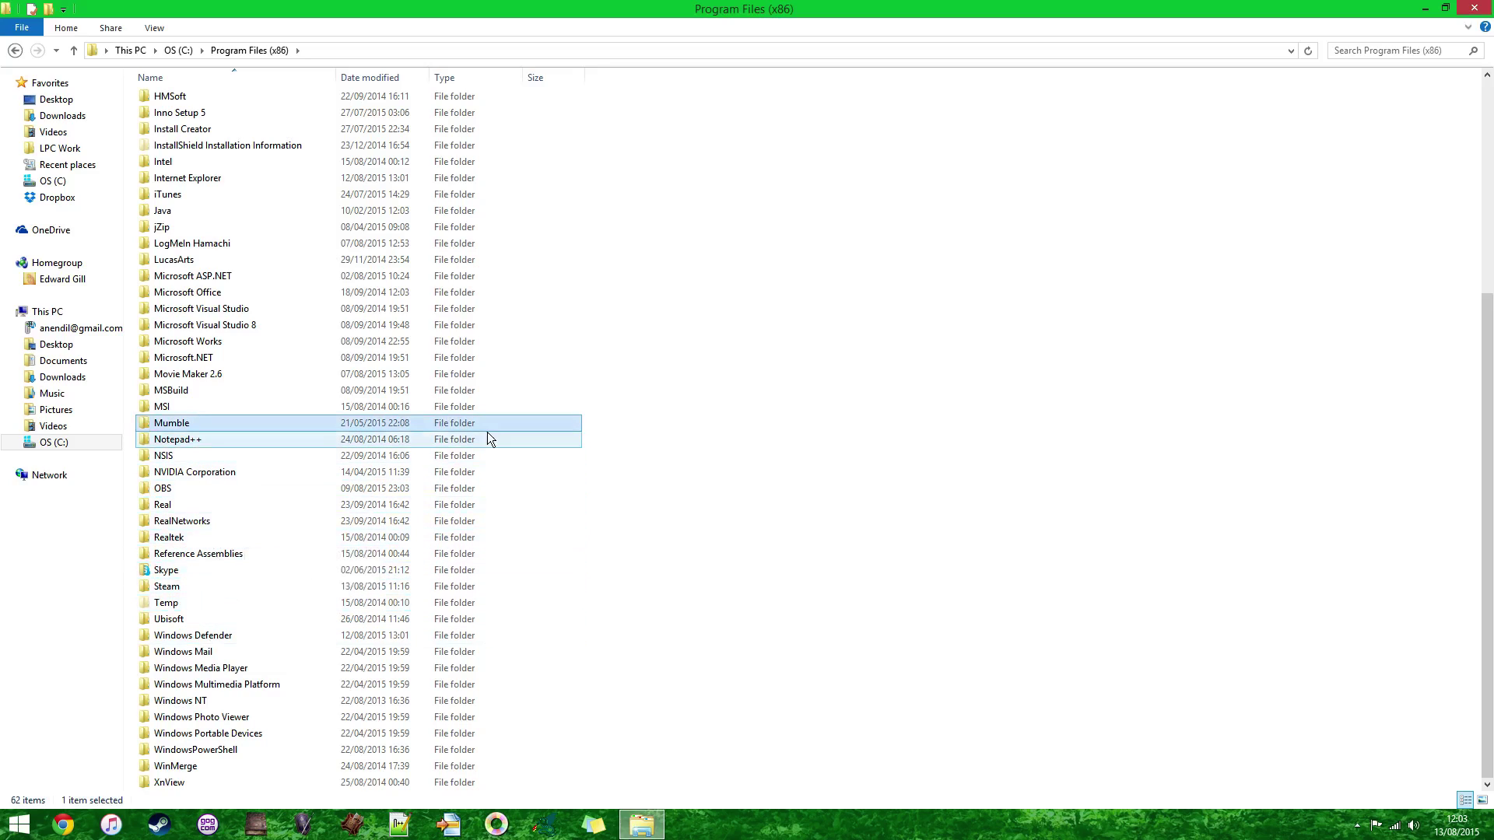
right_click(250, 424)
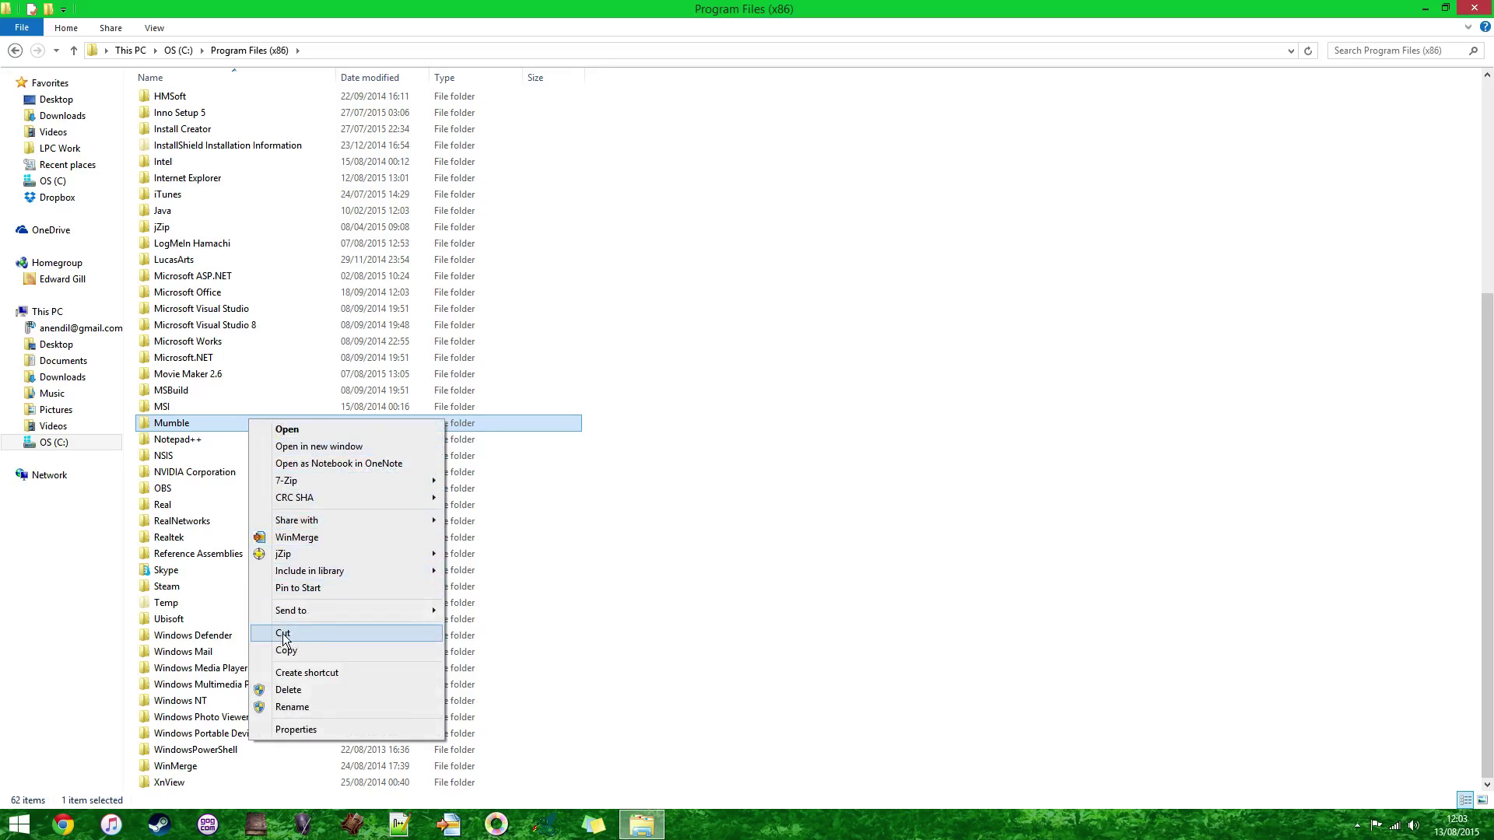
left_click(642, 594)
left_click(643, 594)
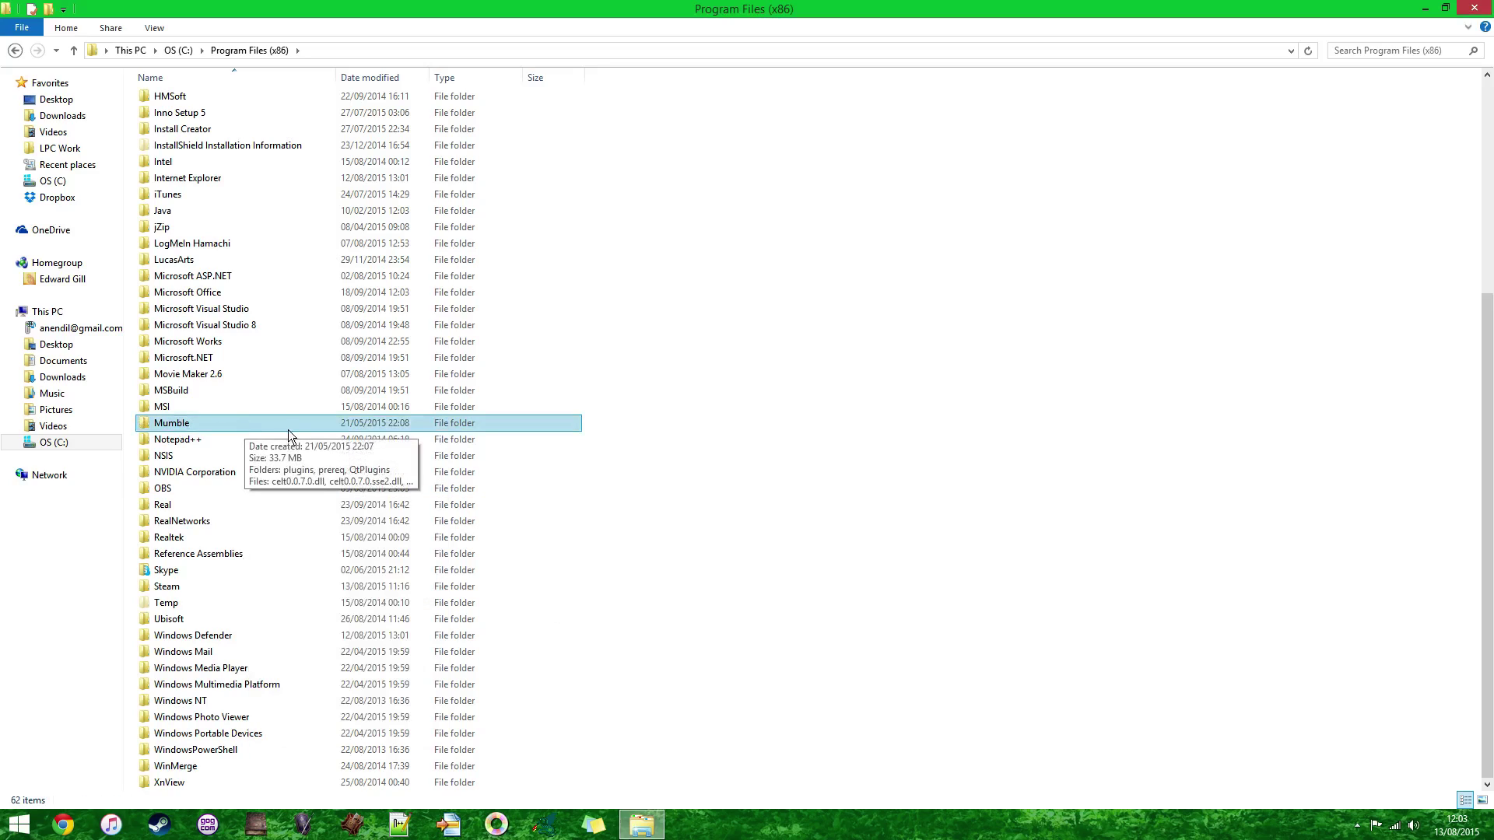
scroll(207, 423, "up", 6)
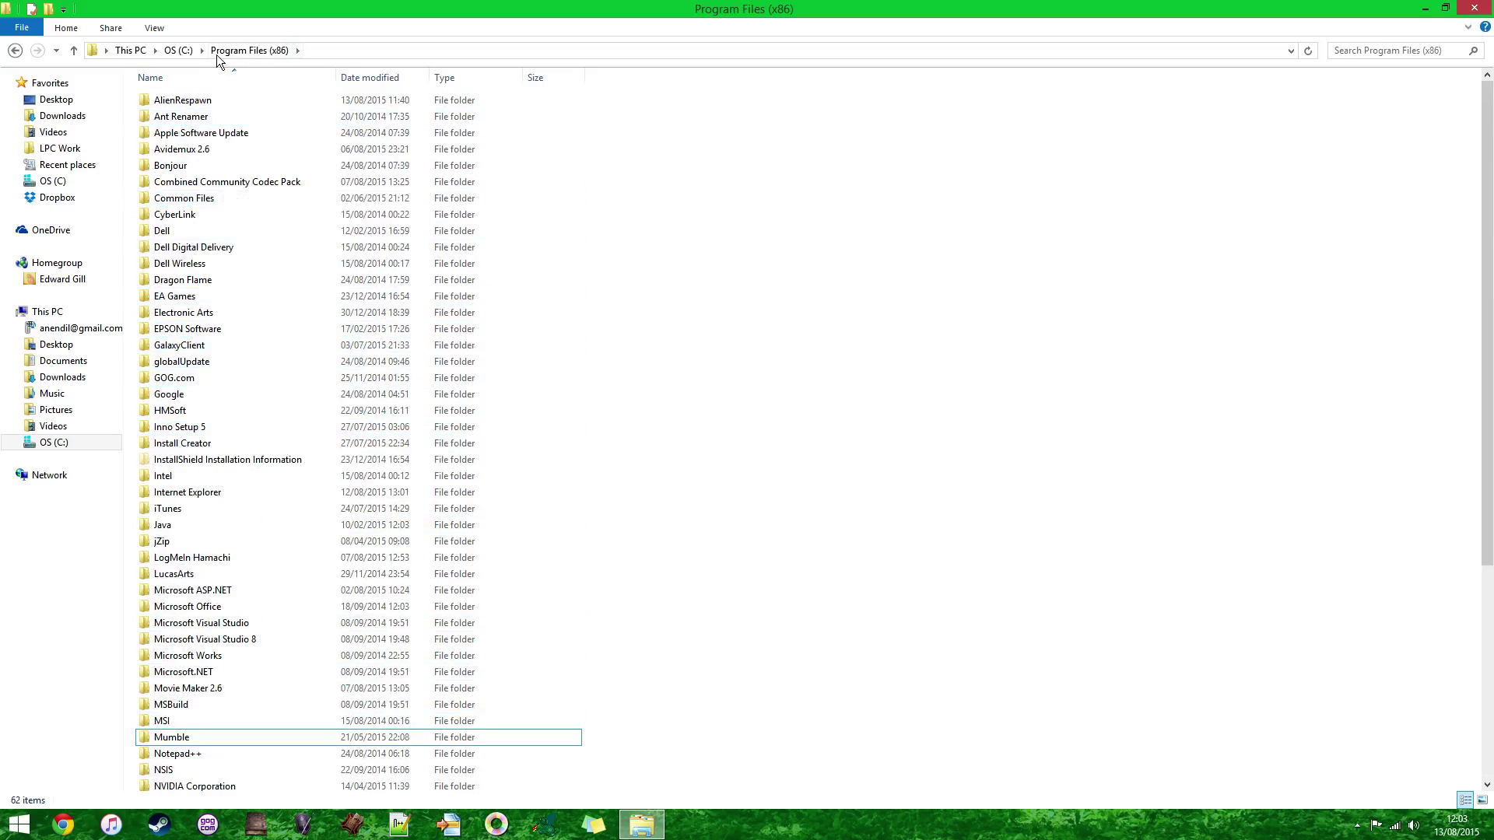
left_click(178, 50)
right_click(184, 478)
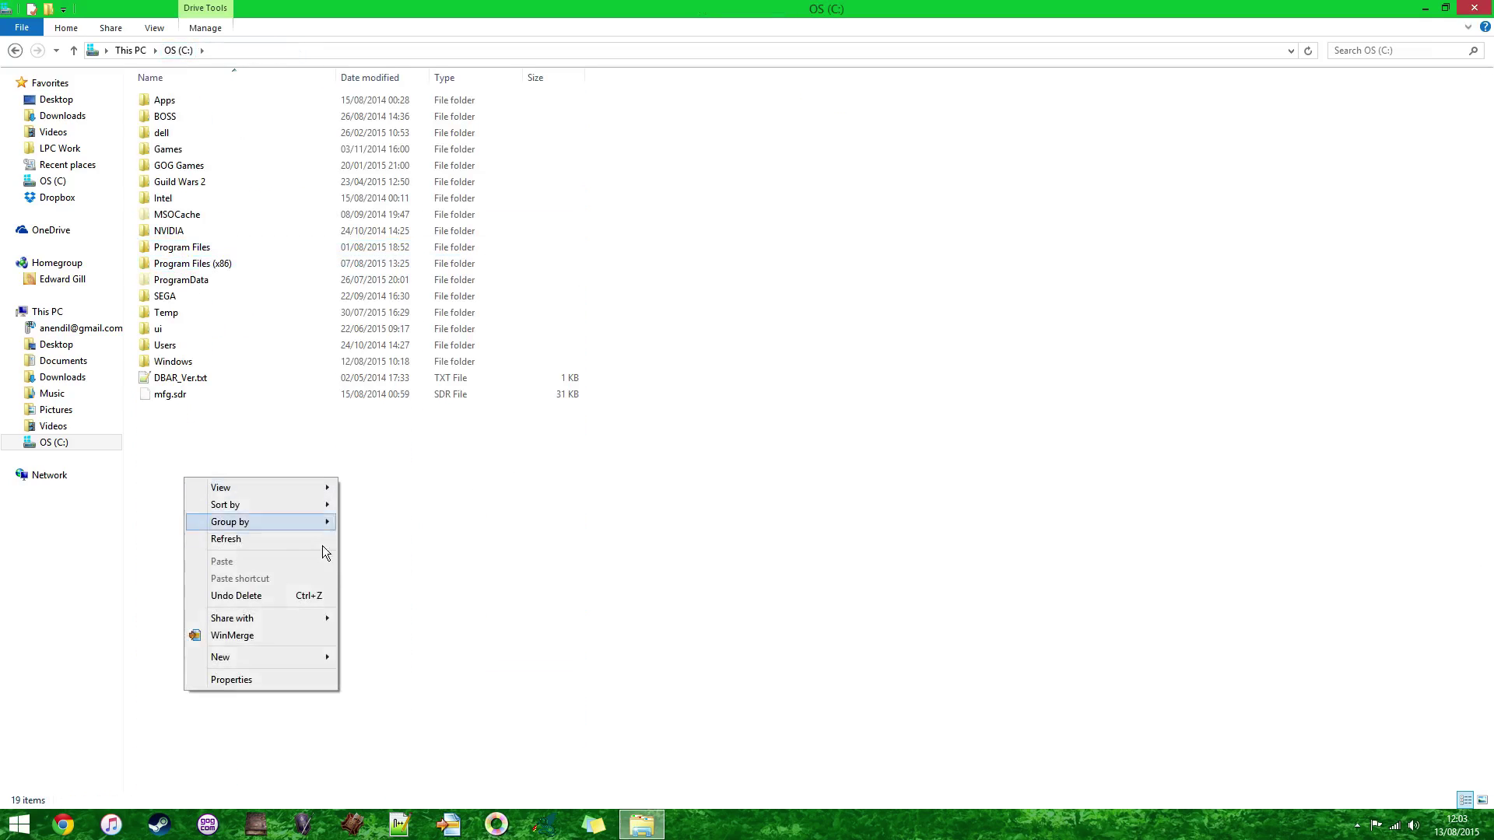
left_click(542, 518)
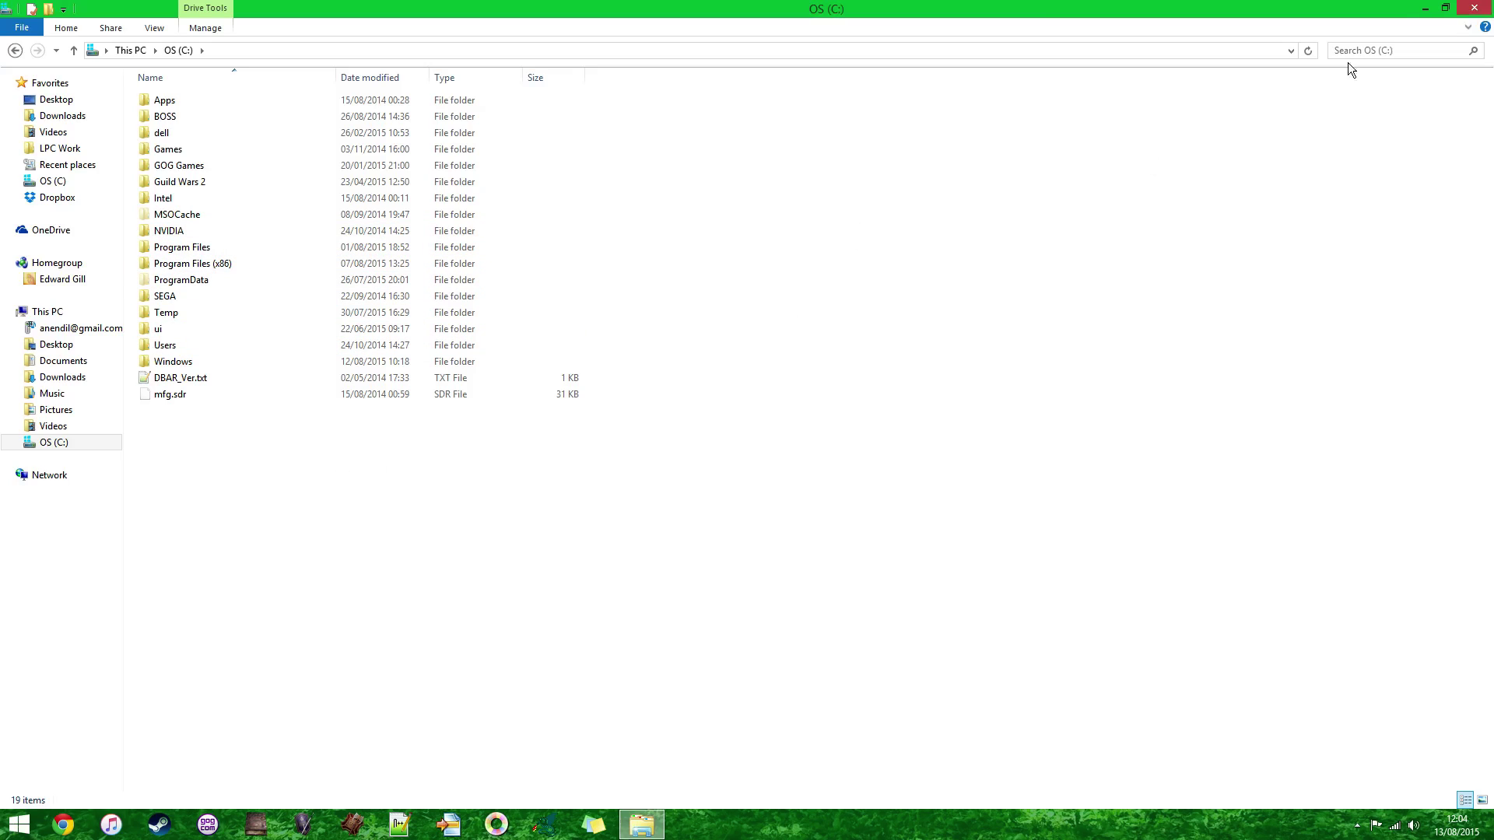
Close the drive C File Explorer window to reveal the desktop
left_click(1475, 8)
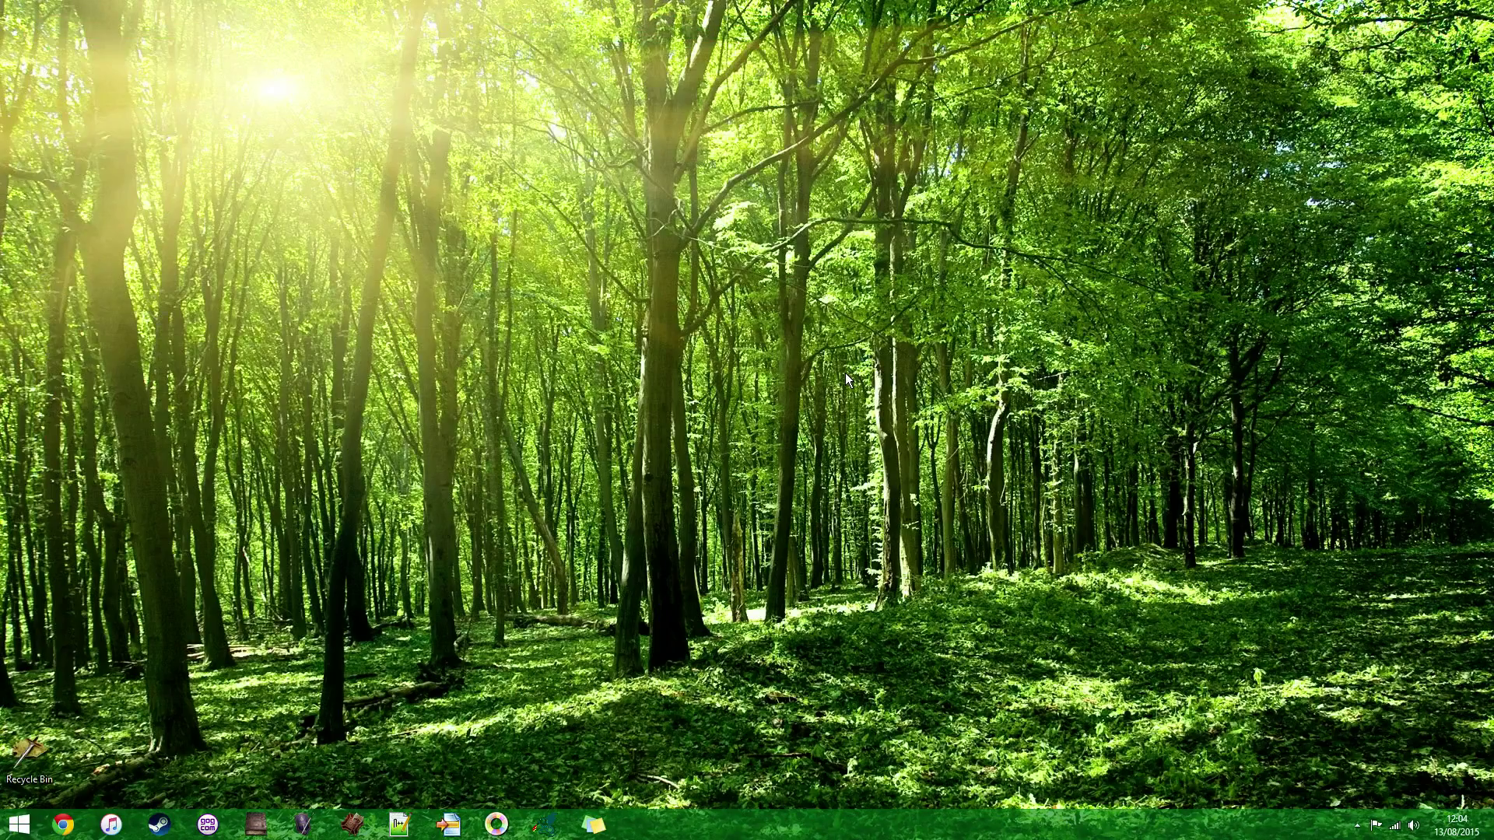